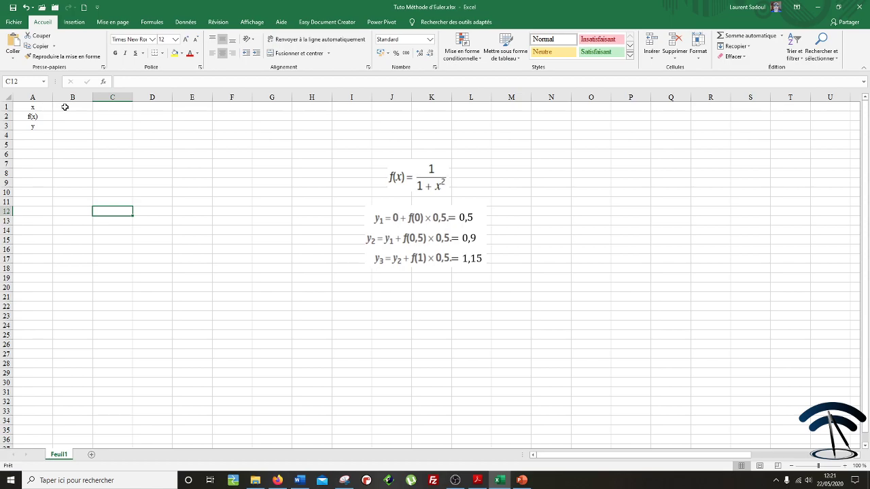
Step: Enter the first two x values, 0 in B1 and 0,5 in C1
{"action": "left_click", "coordinate": [70, 108]}
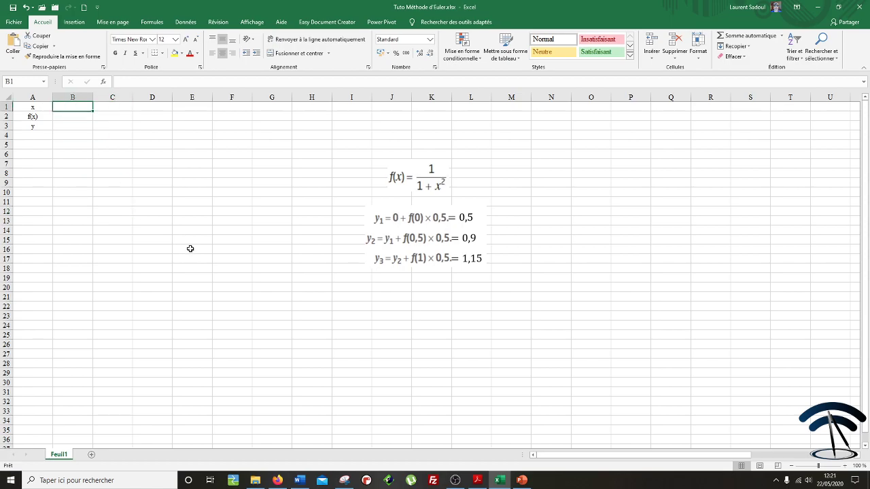
{"action": "type", "text": "0"}
{"action": "key", "text": "Tab"}
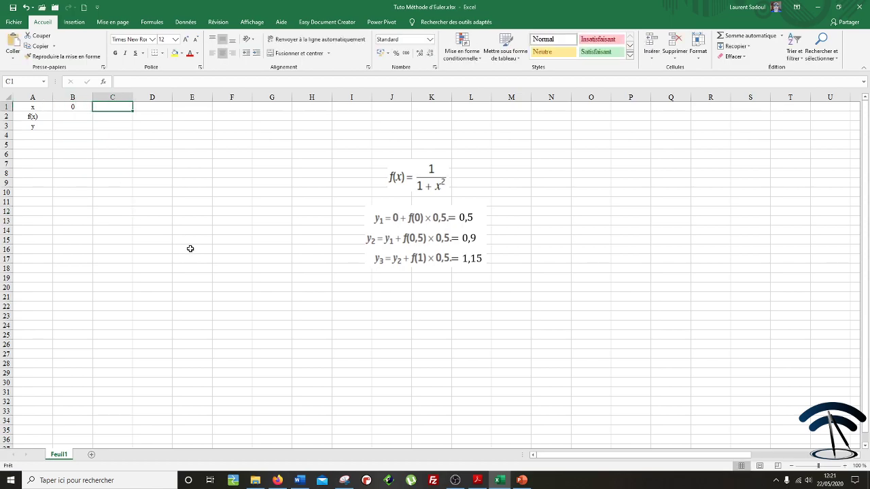
{"action": "type", "text": "0,5"}
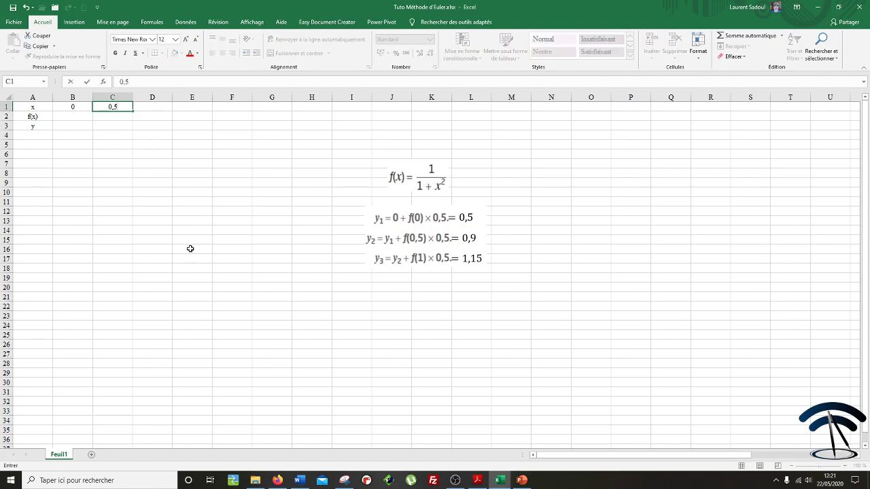
{"action": "left_click", "coordinate": [175, 203]}
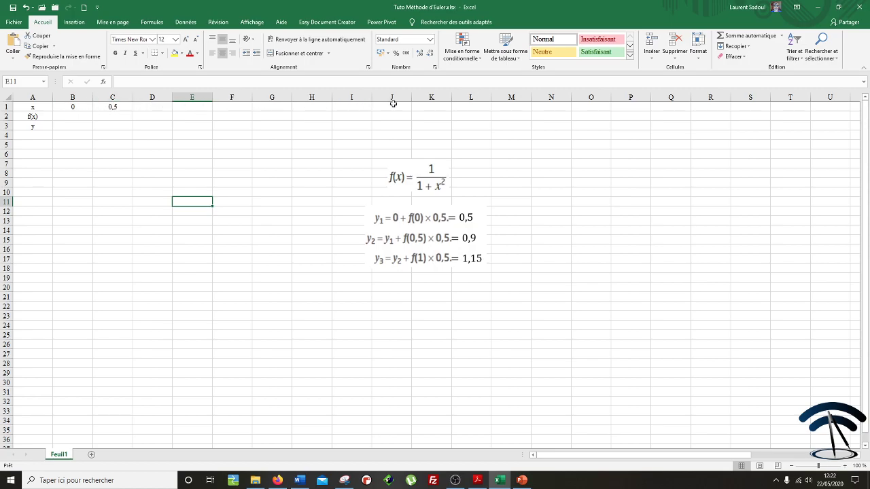
Step: Extend the x series from B1:C1 across row 1 to L1, in increments of 0,5 up to 5
{"action": "left_click", "coordinate": [76, 108]}
{"action": "type", "text": "0"}
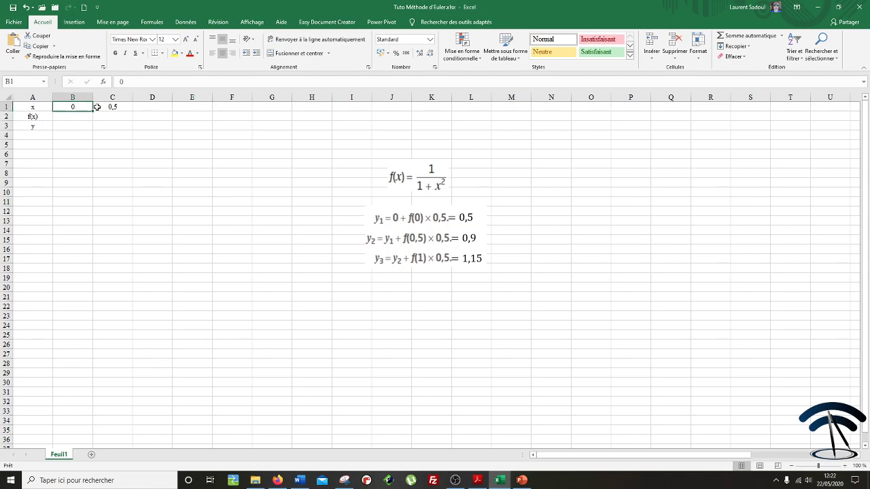
{"action": "left_click_drag", "start_coordinate": [81, 107], "coordinate": [102, 108]}
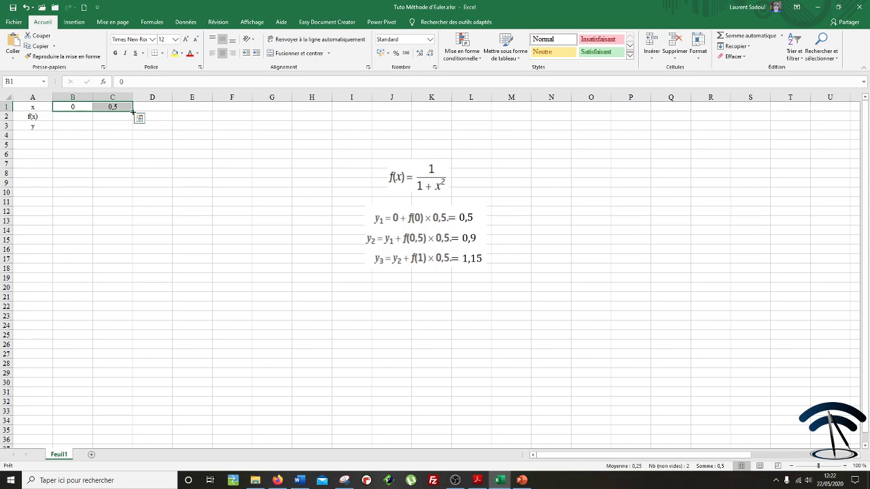
{"action": "left_click_drag", "start_coordinate": [133, 112], "coordinate": [481, 116]}
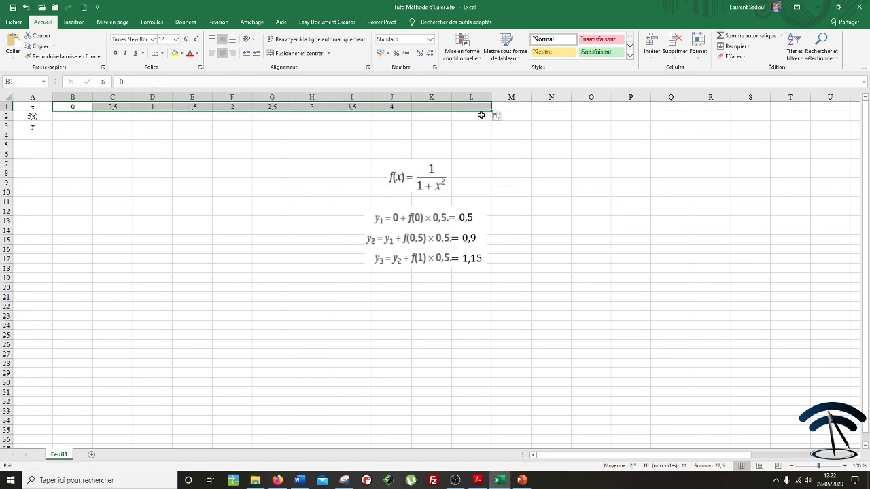
{"action": "left_click", "coordinate": [160, 158]}
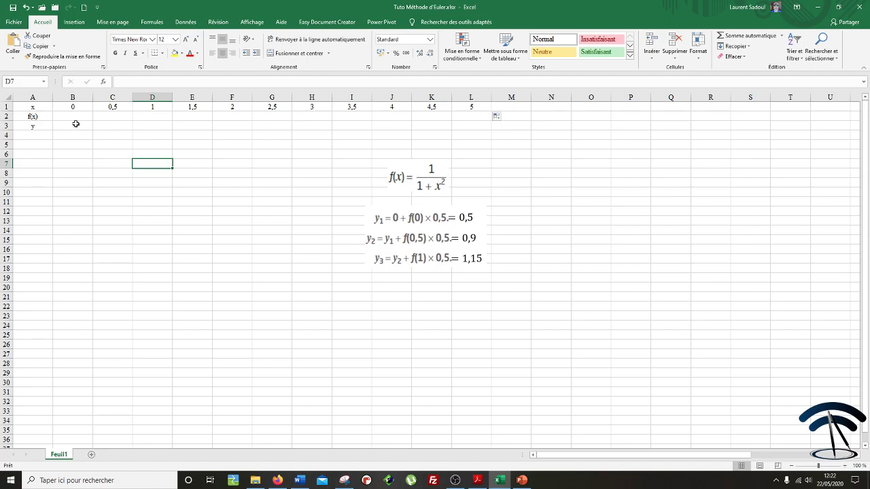
Step: Enter 0 as the initial y value in B3
{"action": "left_click", "coordinate": [75, 124]}
{"action": "type", "text": "0"}
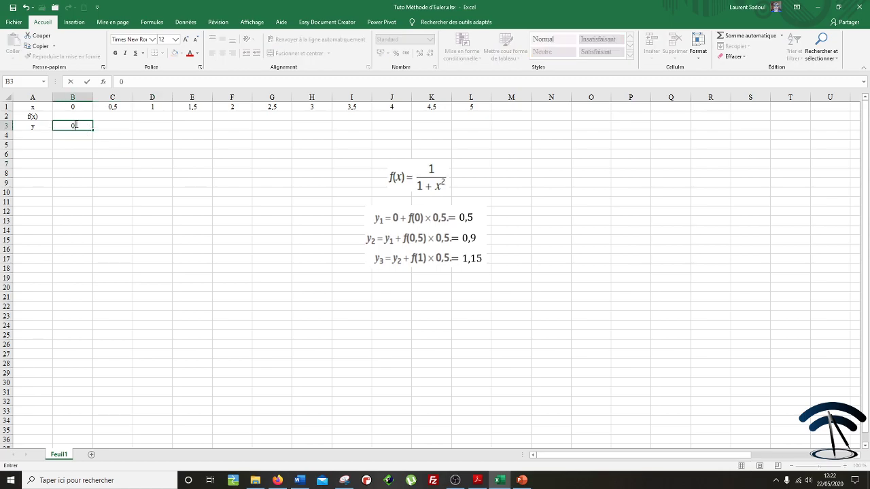
{"action": "left_click", "coordinate": [111, 162]}
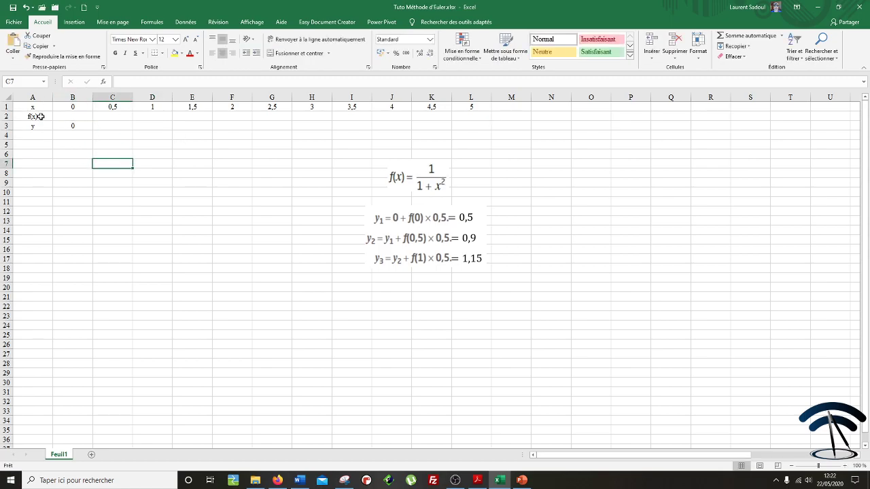
Step: Begin the f(x) formula in B2 with =1/(1+
{"action": "left_click", "coordinate": [67, 116]}
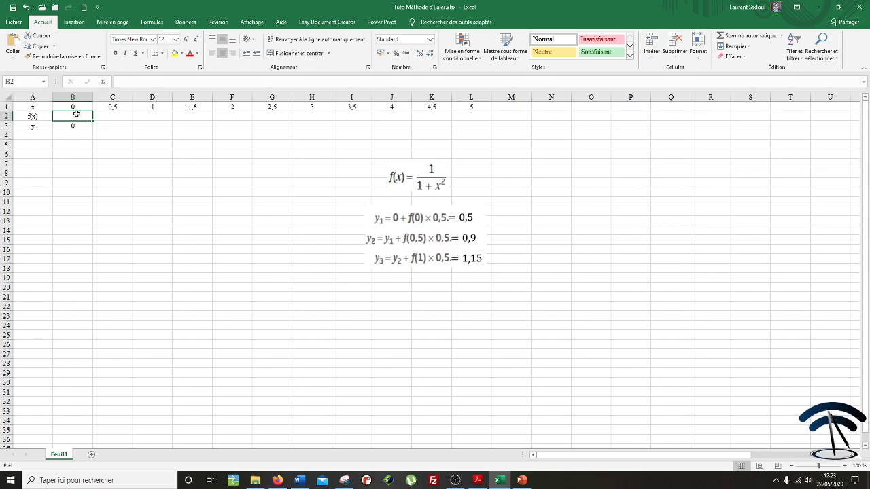
{"action": "type", "text": "="}
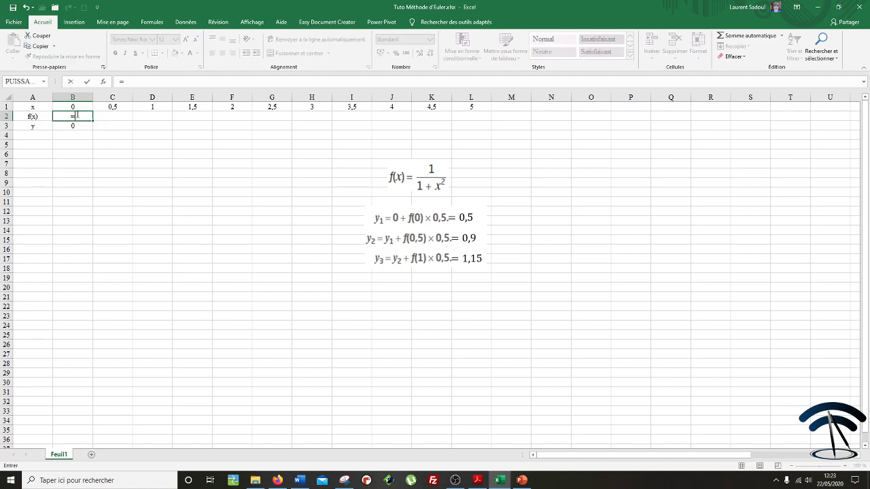
{"action": "type", "text": "1/(1+"}
{"action": "left_click", "coordinate": [85, 107]}
{"action": "type", "text": "*"}
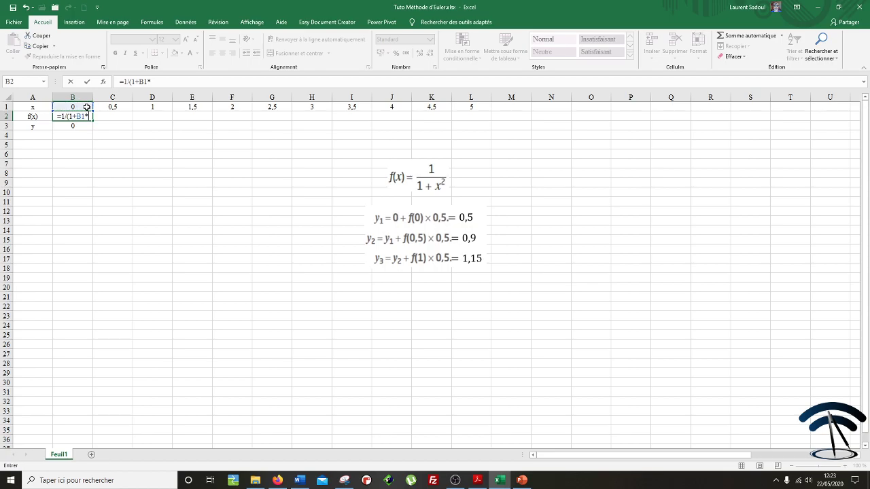
{"action": "left_click", "coordinate": [86, 107]}
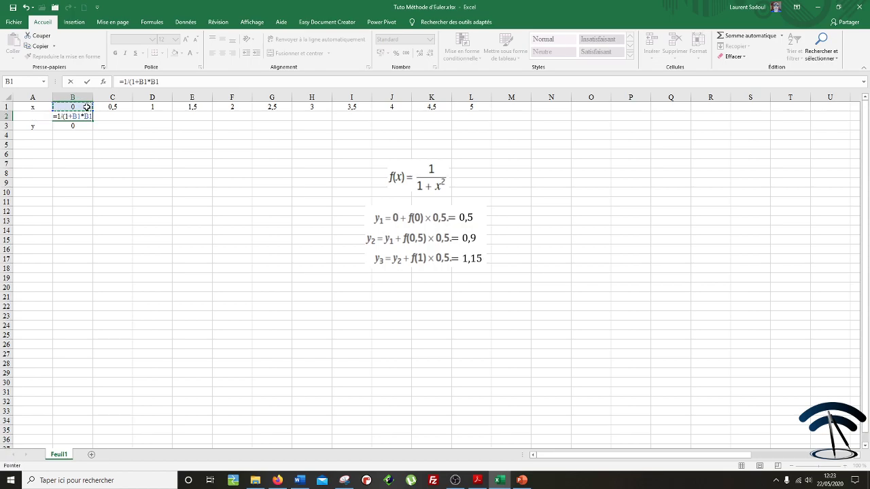
{"action": "left_click", "coordinate": [163, 81]}
{"action": "key", "text": "BackSpace"}
{"action": "key", "text": "BackSpace"}
{"action": "key", "text": "BackSpace"}
{"action": "key", "text": "BackSpace"}
{"action": "key", "text": "BackSpace"}
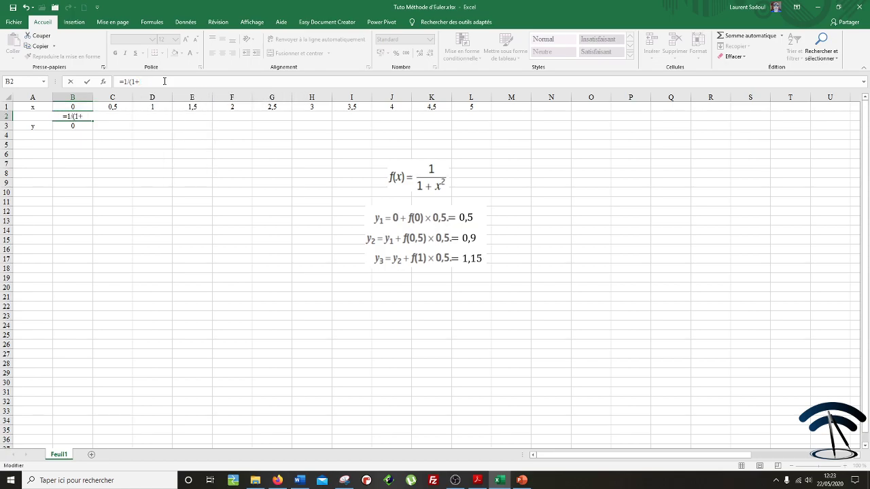
Step: Search for the PUISSANCE function and insert it at the end of the B2 formula
{"action": "left_click", "coordinate": [104, 83]}
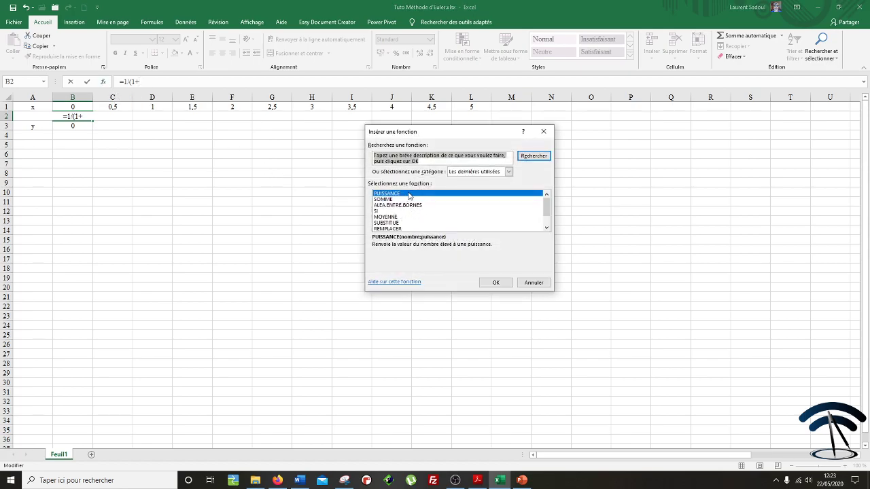
{"action": "type", "text": "puissance"}
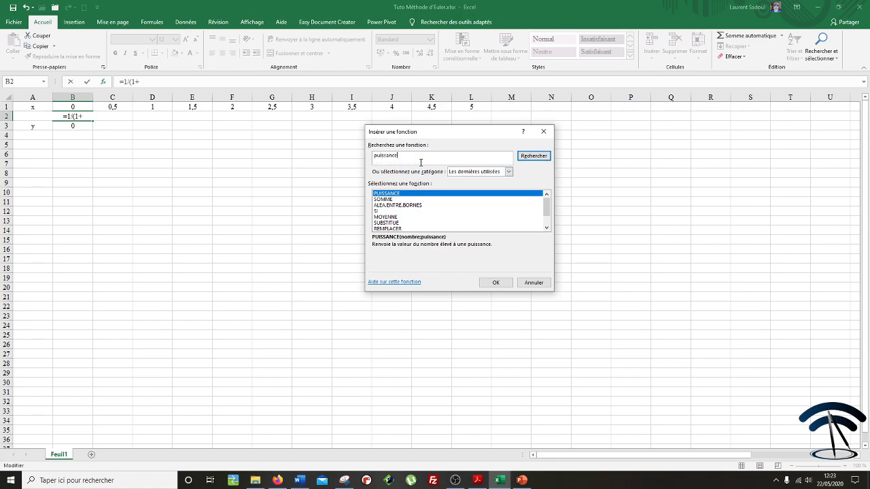
{"action": "key", "text": "Return"}
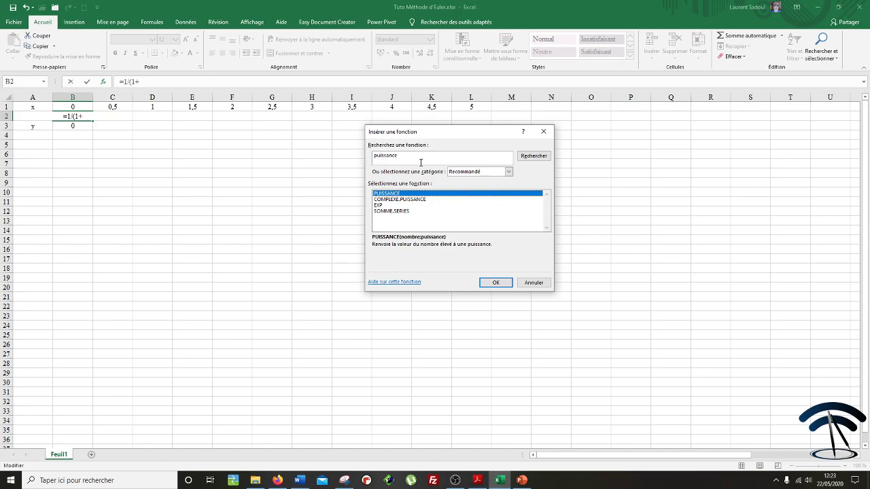
{"action": "left_click", "coordinate": [496, 282]}
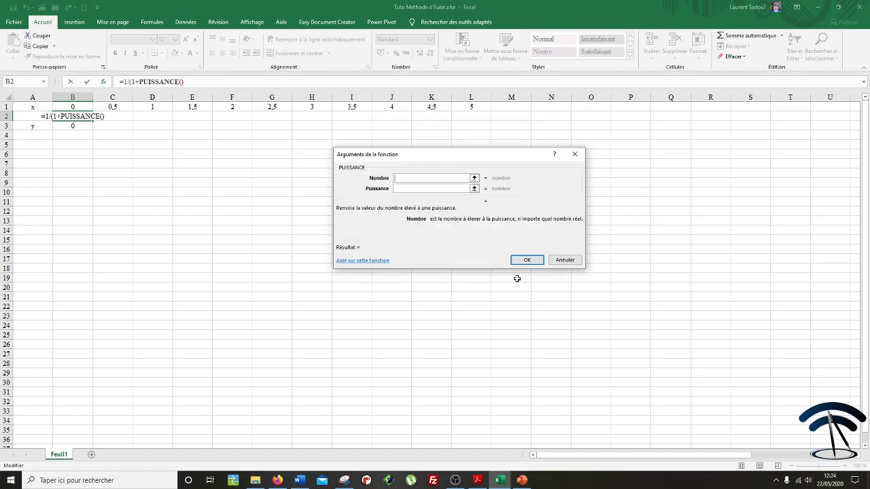
Step: Set PUISSANCE's Nombre to B1 and Puissance to 2, and accept the corrected formula =1/(1+PUISSANCE(B1;2)) in B2
{"action": "left_click_drag", "start_coordinate": [506, 160], "coordinate": [395, 140]}
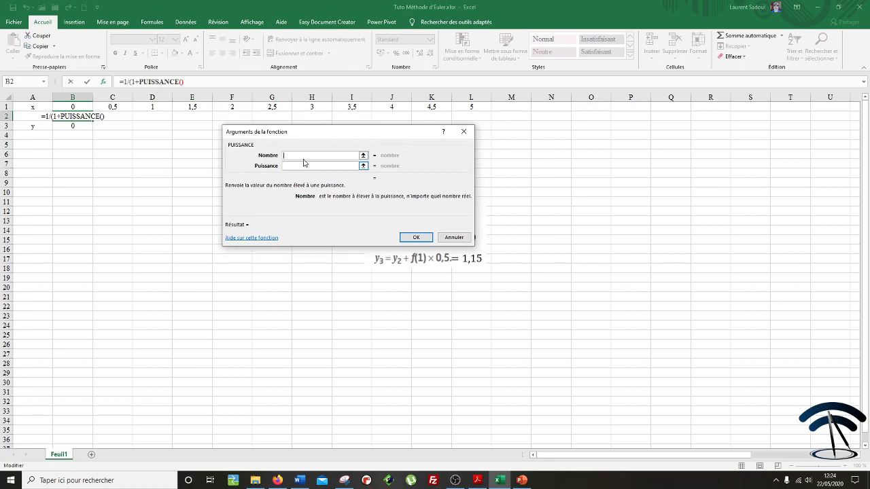
{"action": "left_click", "coordinate": [74, 107]}
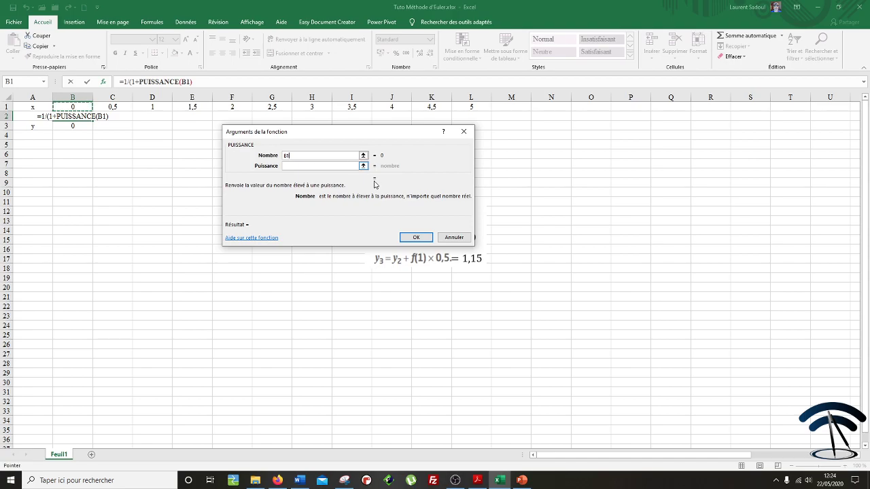
{"action": "left_click", "coordinate": [299, 165]}
{"action": "left_click", "coordinate": [298, 165]}
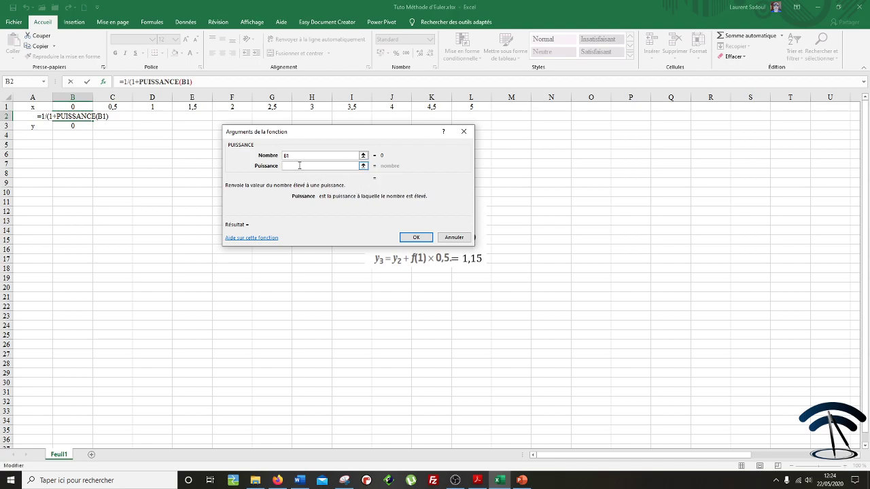
{"action": "type", "text": "2"}
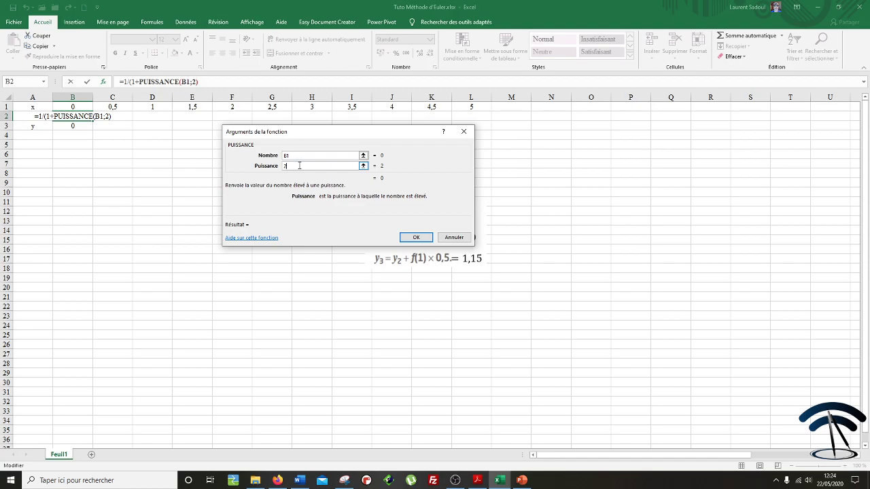
{"action": "left_click", "coordinate": [432, 239]}
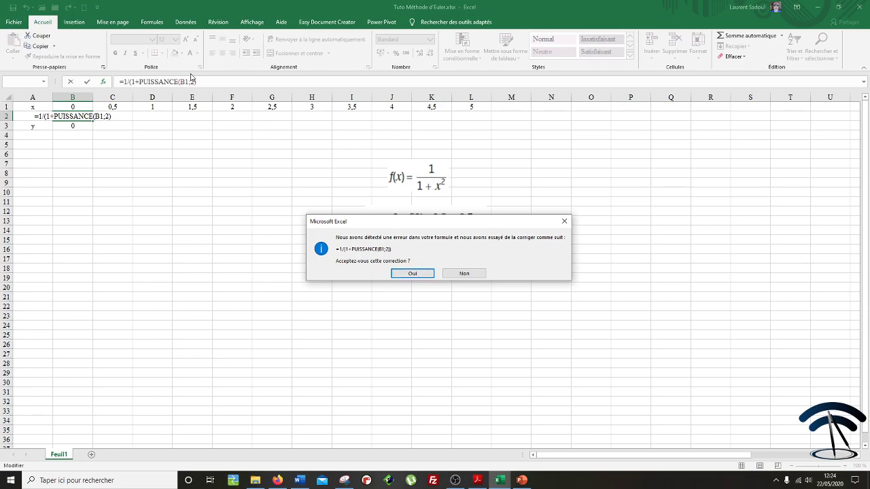
{"action": "left_click", "coordinate": [413, 274]}
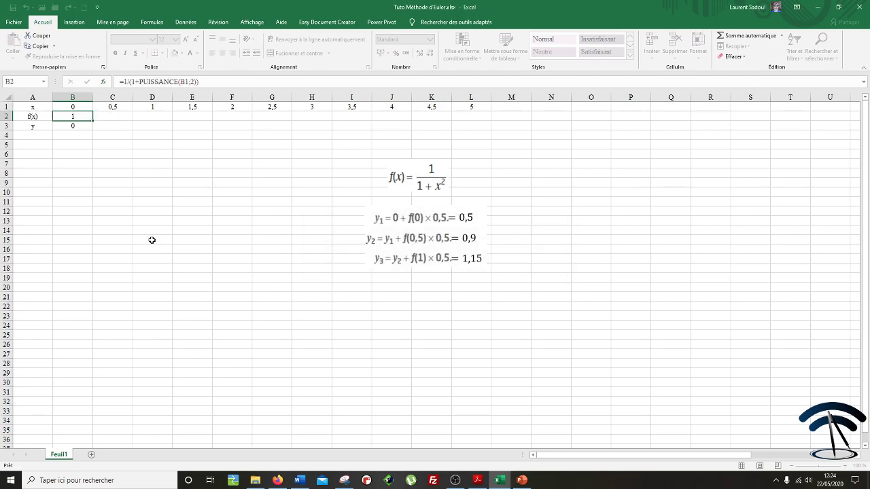
{"action": "left_click", "coordinate": [207, 81]}
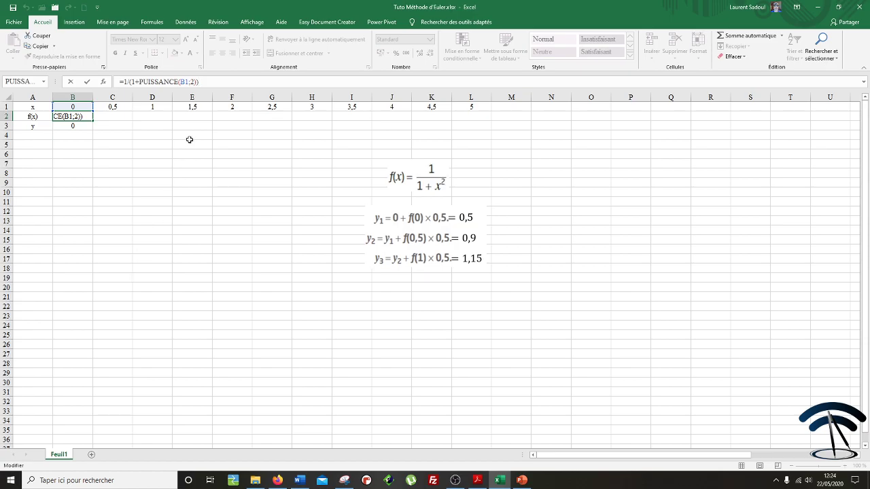
{"action": "key", "text": "Return"}
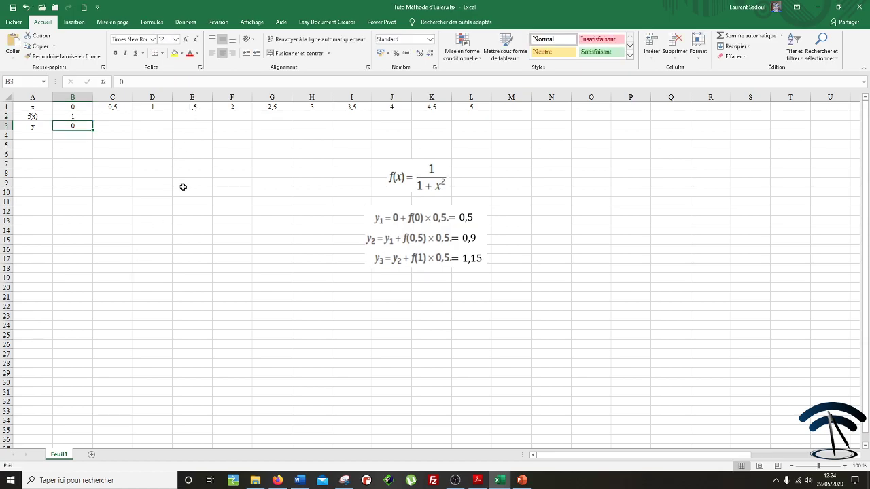
Step: Copy the f(x) formula from B2 across row 2 to L2
{"action": "left_click", "coordinate": [83, 117]}
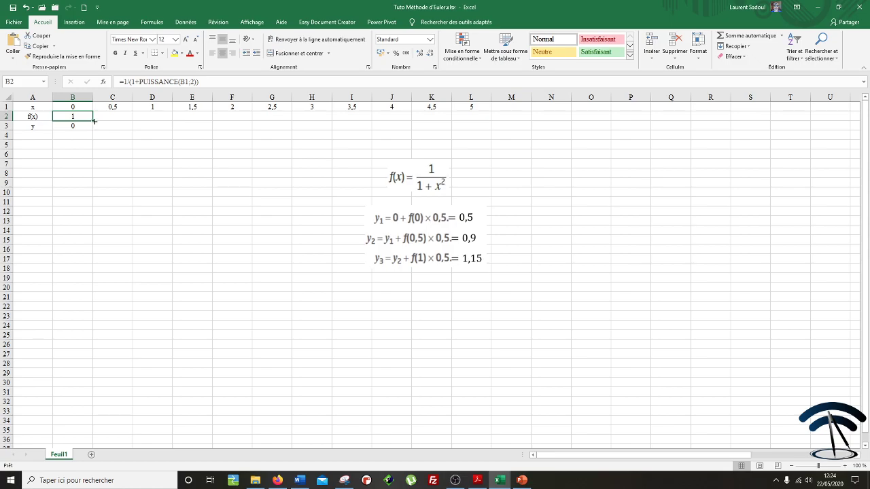
{"action": "left_click_drag", "start_coordinate": [94, 120], "coordinate": [500, 122]}
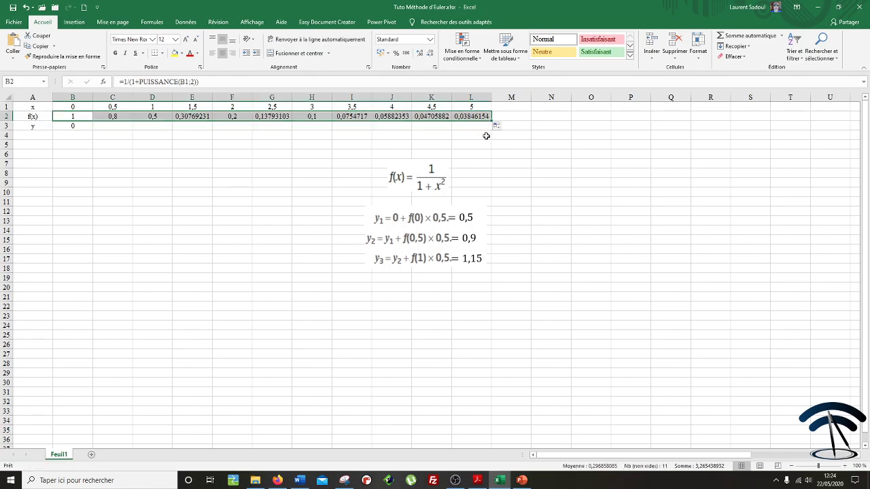
Step: Enter the Euler step formula =B3+B2*0,5 in C3 and select that cell again
{"action": "left_click", "coordinate": [111, 126]}
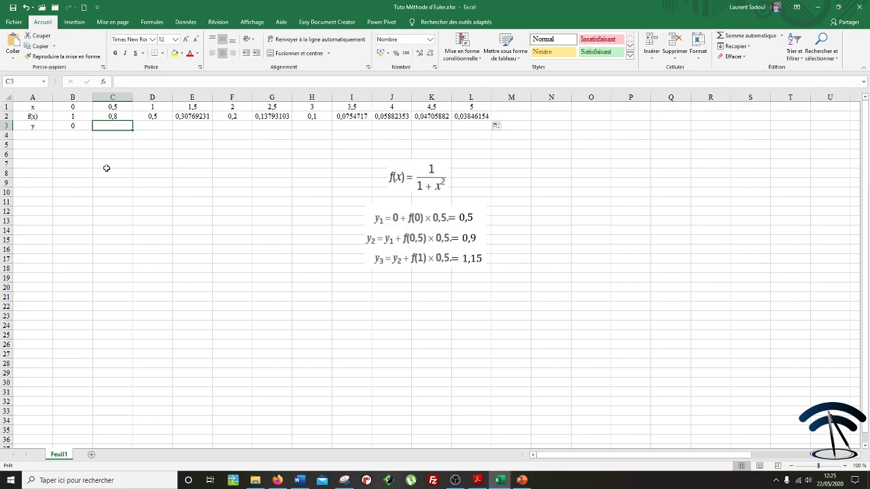
{"action": "type", "text": "="}
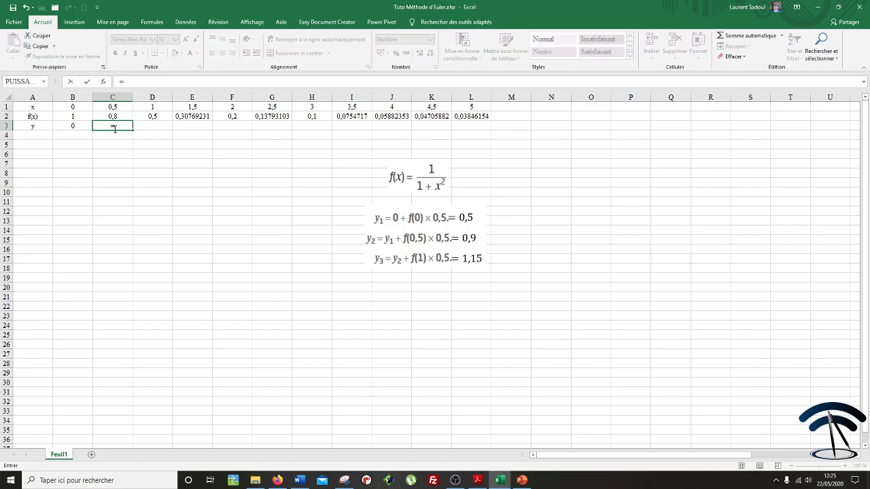
{"action": "left_click", "coordinate": [73, 127]}
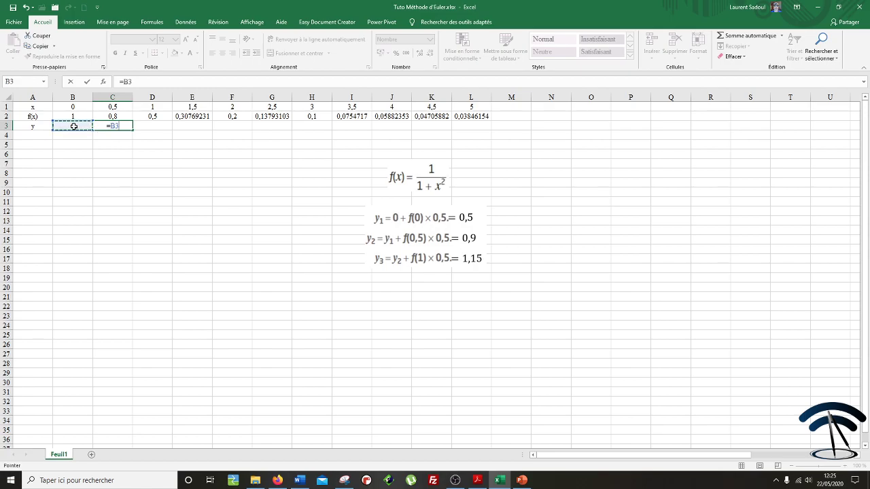
{"action": "type", "text": "+"}
{"action": "left_click", "coordinate": [77, 116]}
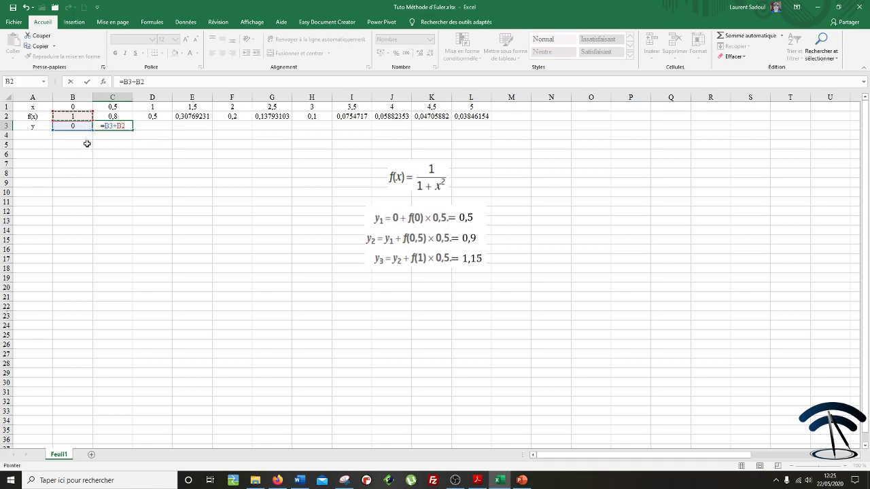
{"action": "type", "text": "*"}
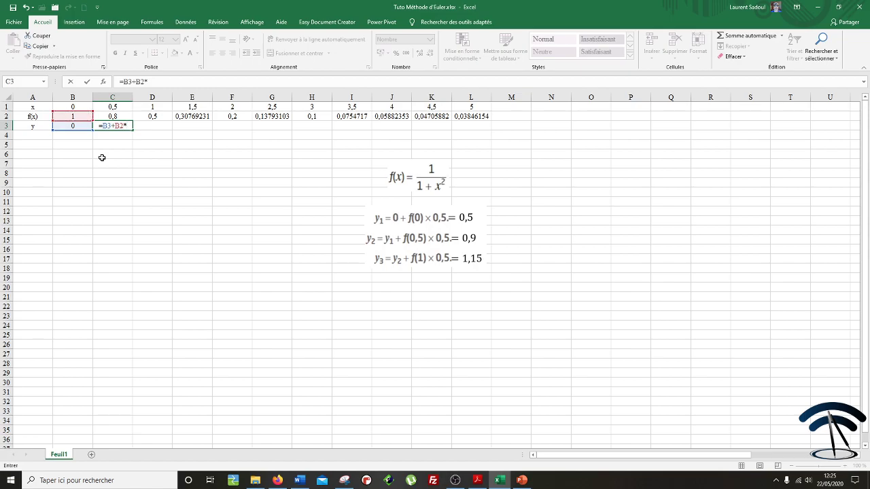
{"action": "type", "text": "0,5"}
{"action": "key", "text": "Return"}
{"action": "left_click", "coordinate": [114, 125]}
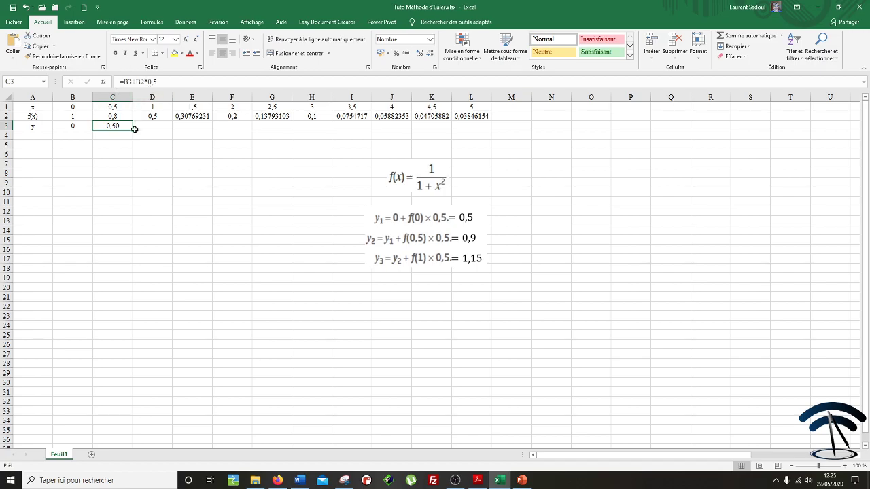
Step: Copy the Euler formula from C3 across row 3 to L3
{"action": "left_click_drag", "start_coordinate": [133, 131], "coordinate": [496, 132]}
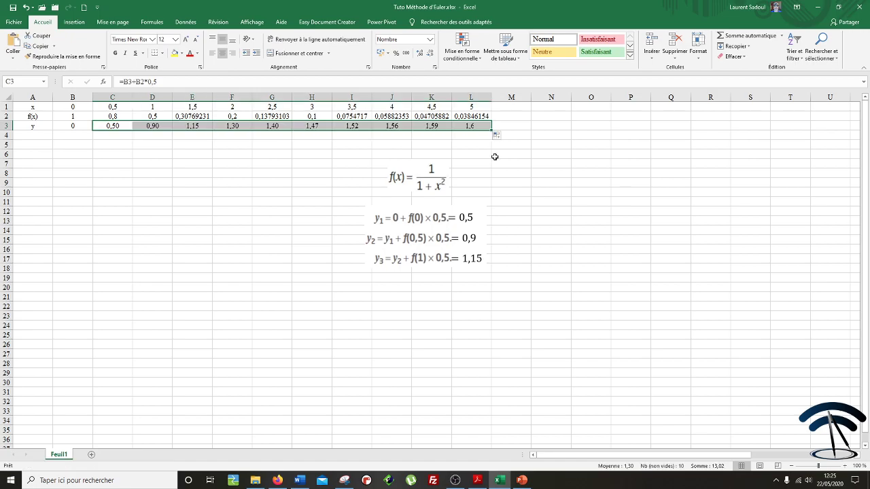
{"action": "left_click", "coordinate": [534, 171]}
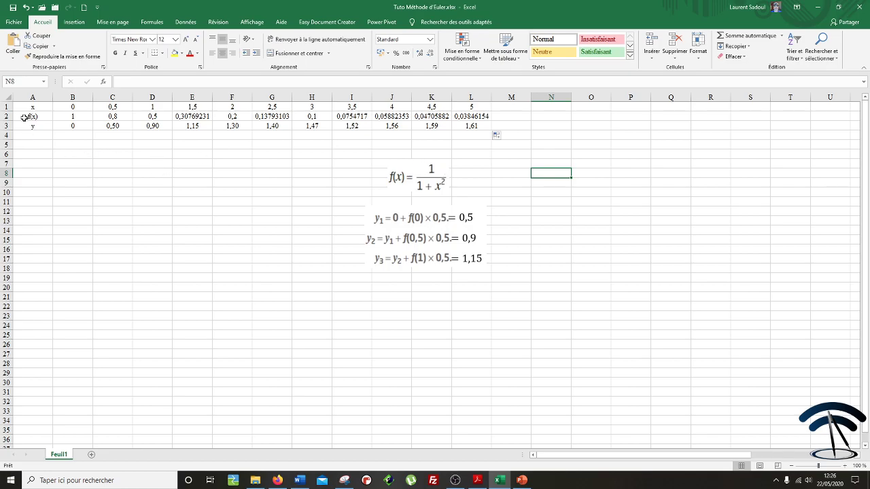
Step: Insert a markers-only scatter chart from A1:L3 and place it below the table, beside the formula images
{"action": "left_click_drag", "start_coordinate": [24, 106], "coordinate": [471, 127]}
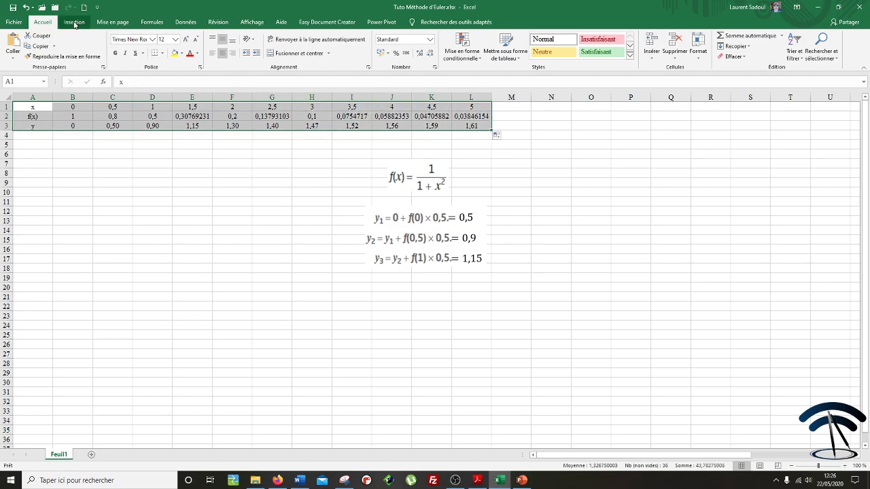
{"action": "left_click", "coordinate": [75, 24]}
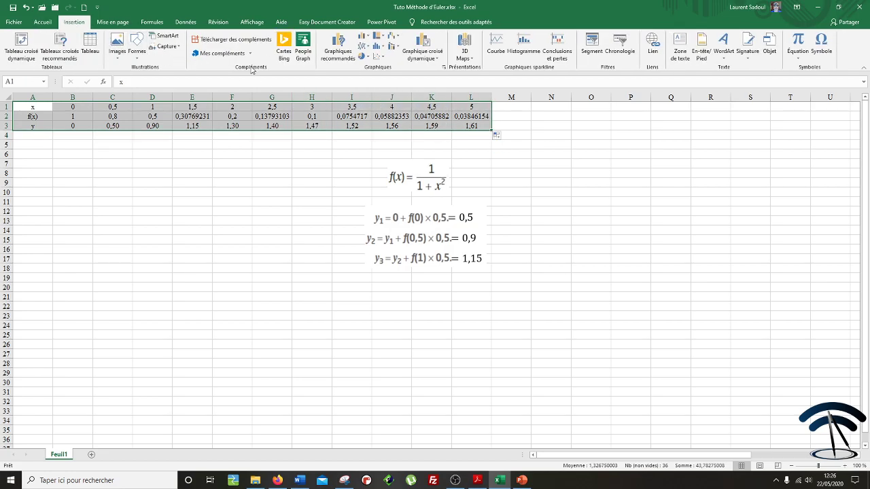
{"action": "left_click", "coordinate": [378, 57]}
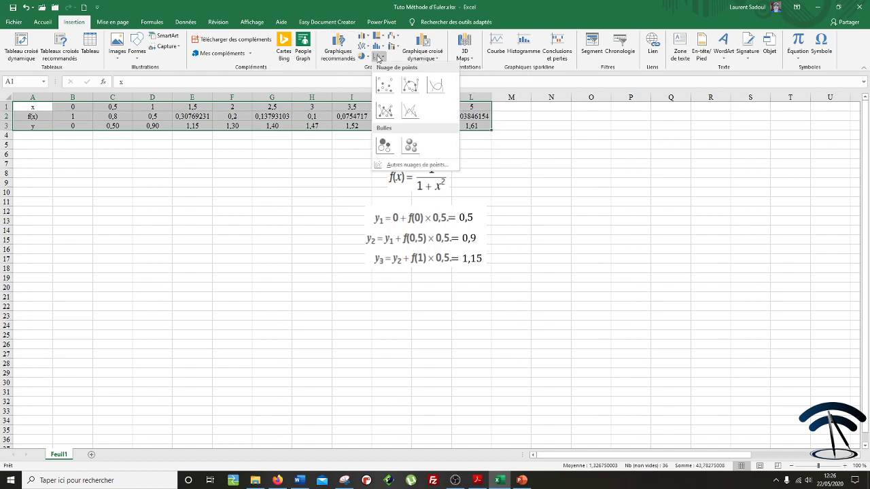
{"action": "left_click", "coordinate": [387, 86]}
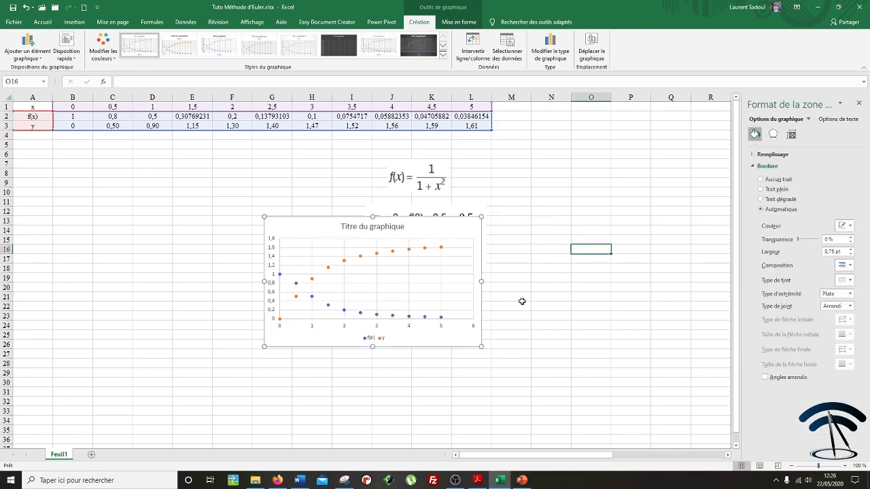
{"action": "left_click_drag", "start_coordinate": [472, 233], "coordinate": [288, 173]}
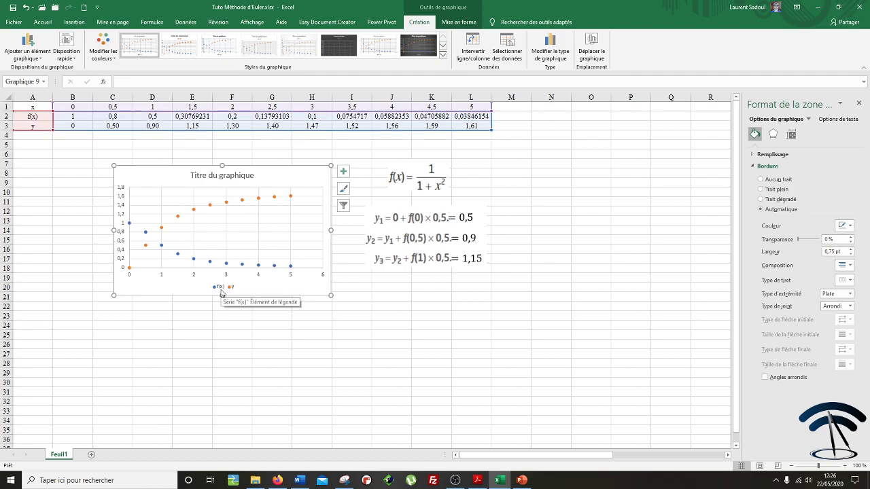
Step: Delete the f(x) series from the scatter chart, keeping only the y series
{"action": "left_click", "coordinate": [210, 262]}
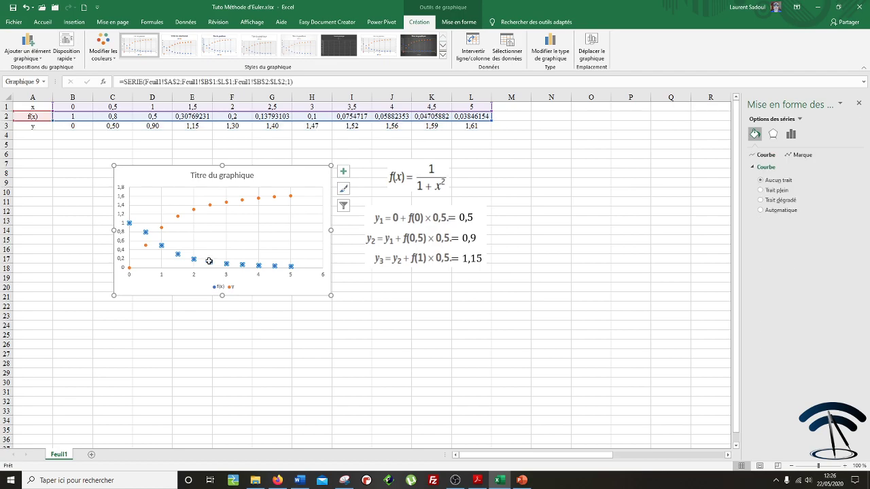
{"action": "mouse_move", "coordinate": [208, 261]}
{"action": "right_click", "coordinate": [209, 261]}
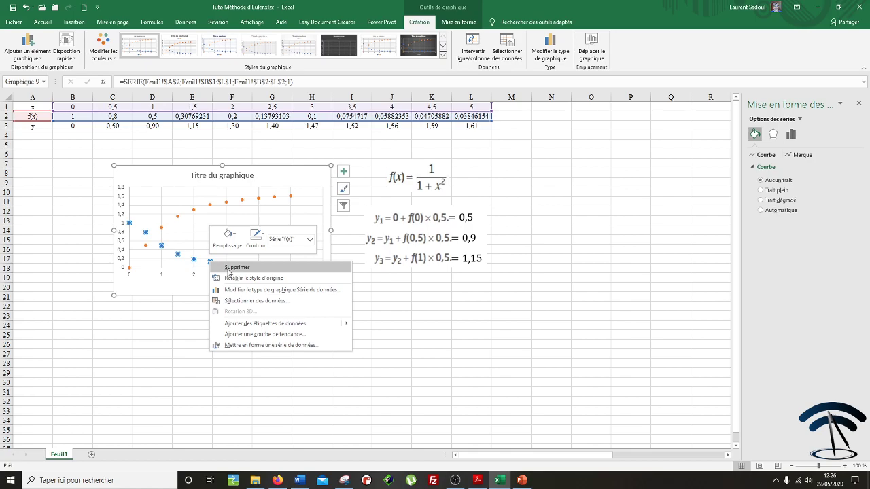
{"action": "left_click", "coordinate": [230, 269]}
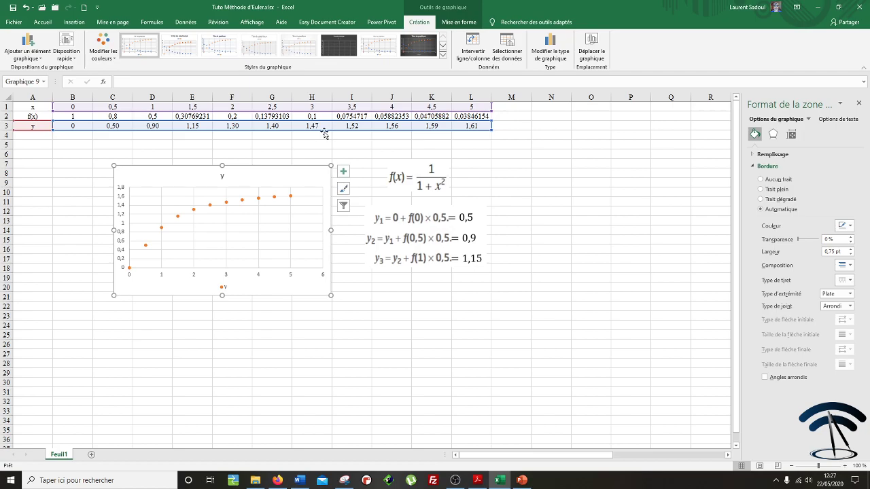
{"action": "left_click", "coordinate": [271, 154]}
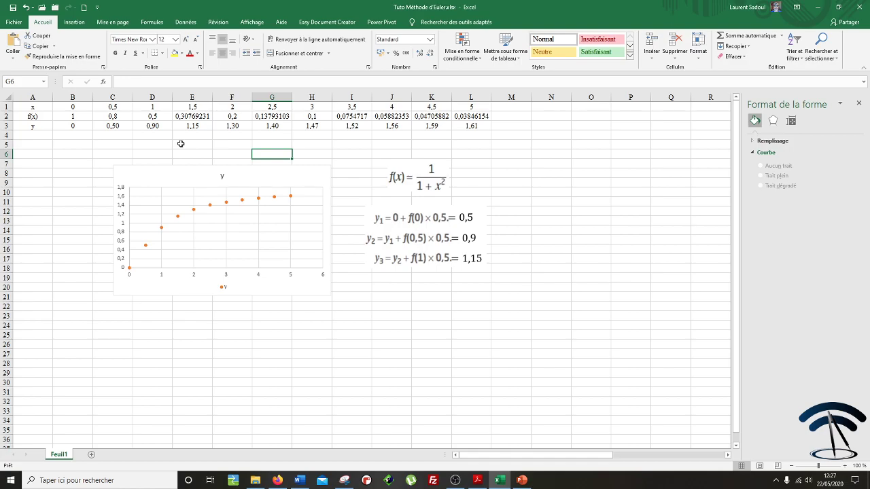
Step: Undo the chart work and the copying of the y formula across row 3
{"action": "left_click", "coordinate": [260, 178]}
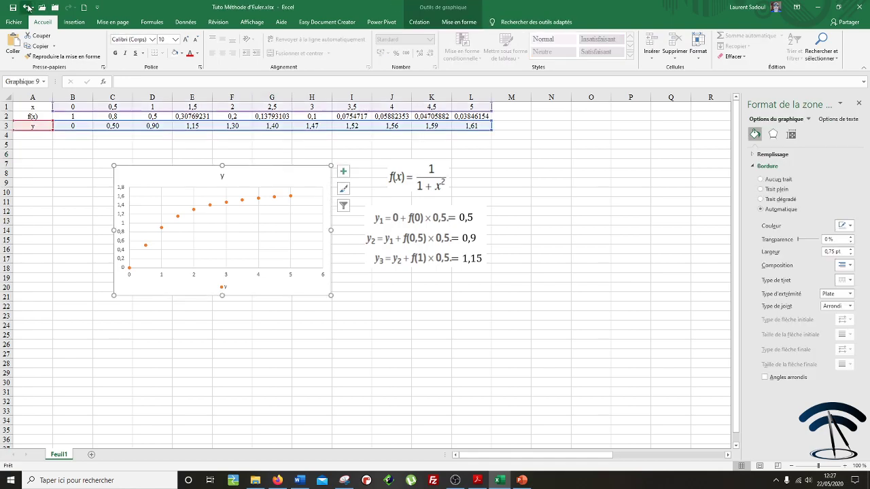
{"action": "left_click", "coordinate": [27, 7]}
{"action": "left_click", "coordinate": [68, 6]}
{"action": "left_click", "coordinate": [25, 7]}
{"action": "left_click", "coordinate": [25, 6]}
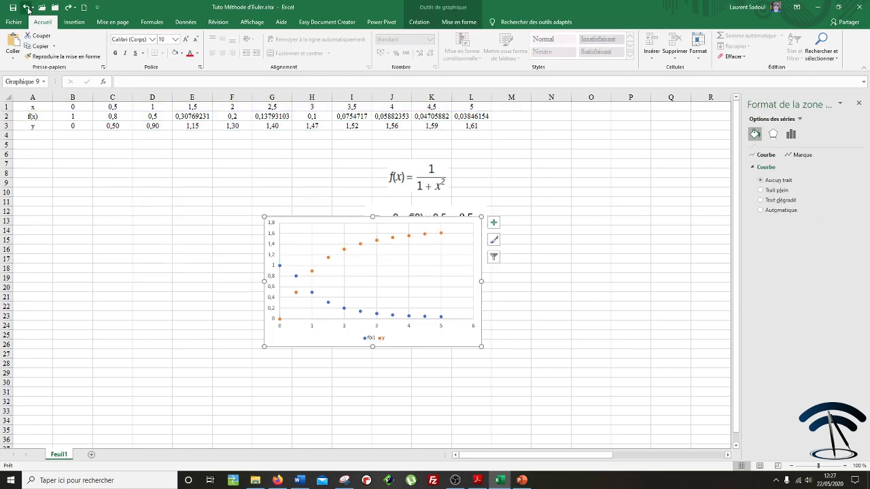
{"action": "left_click", "coordinate": [25, 7]}
{"action": "left_click", "coordinate": [24, 7]}
{"action": "key", "text": "ctrl+z"}
Step: Clear the contents of the horizontal table in A1:L4
{"action": "left_click_drag", "start_coordinate": [33, 106], "coordinate": [482, 136]}
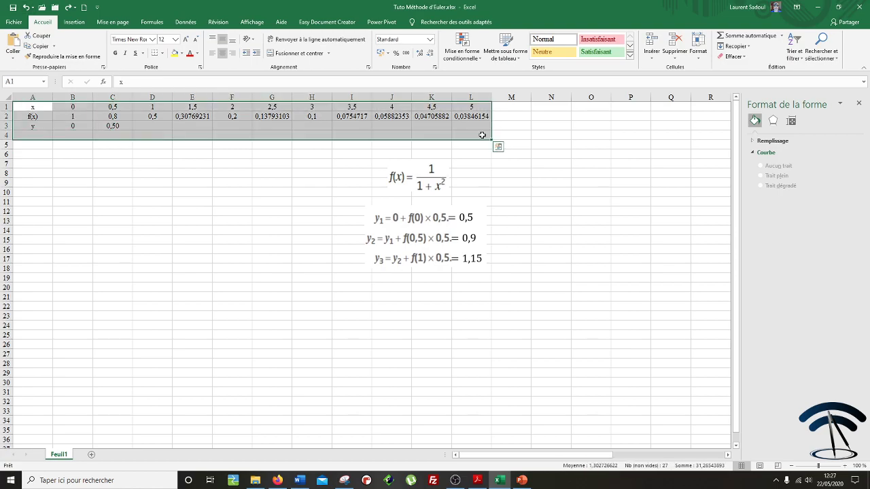
{"action": "key", "text": "Delete"}
Step: Enter the column headings x, f(x) and y in cells A1, B1 and C1
{"action": "left_click", "coordinate": [33, 111]}
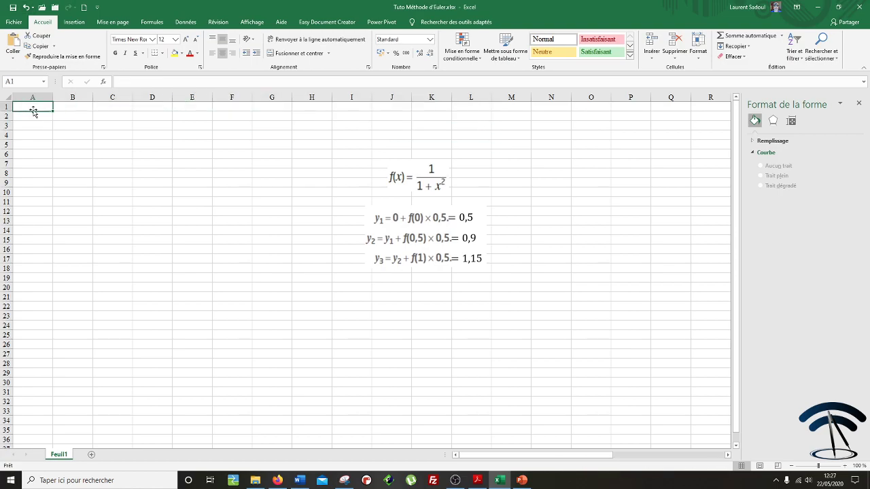
{"action": "type", "text": "x"}
{"action": "left_click", "coordinate": [68, 107]}
{"action": "type", "text": "f(x)"}
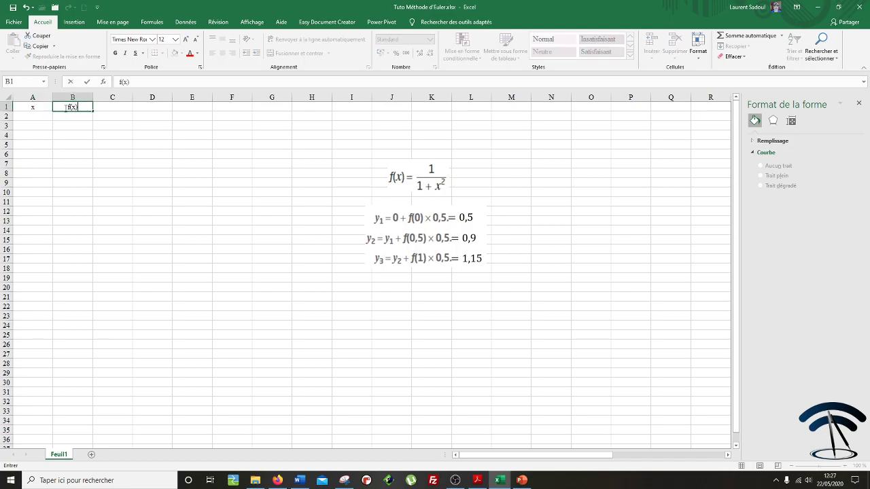
{"action": "key", "text": "Tab"}
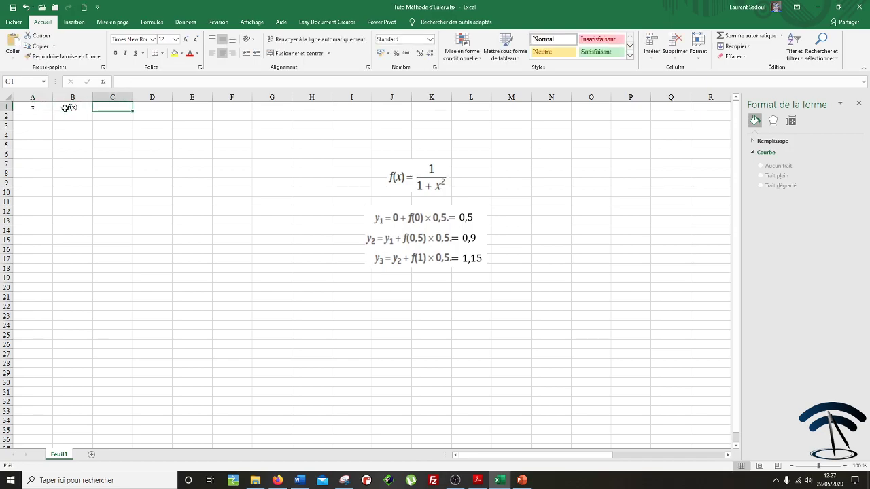
{"action": "type", "text": "y"}
{"action": "key", "text": "Return"}
Step: Enter 0 and 0,5 in A2 and A3, and extend the series down column A to 5 in A12
{"action": "left_click", "coordinate": [42, 116]}
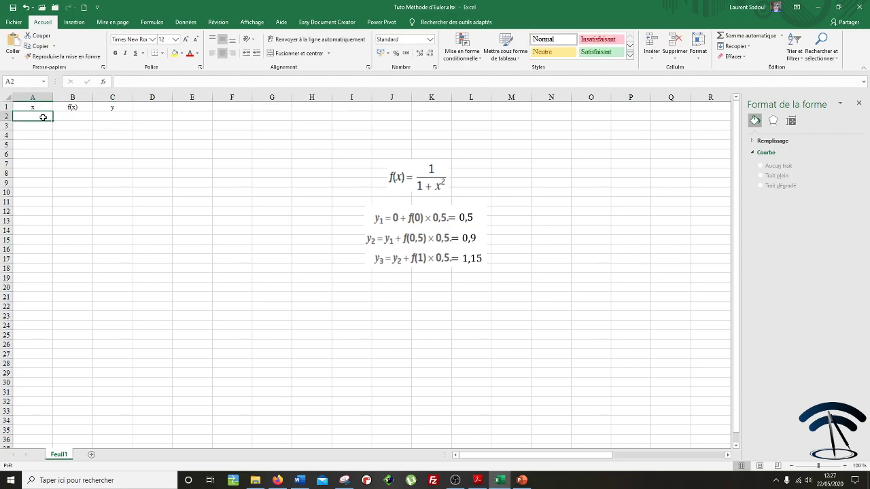
{"action": "type", "text": "0"}
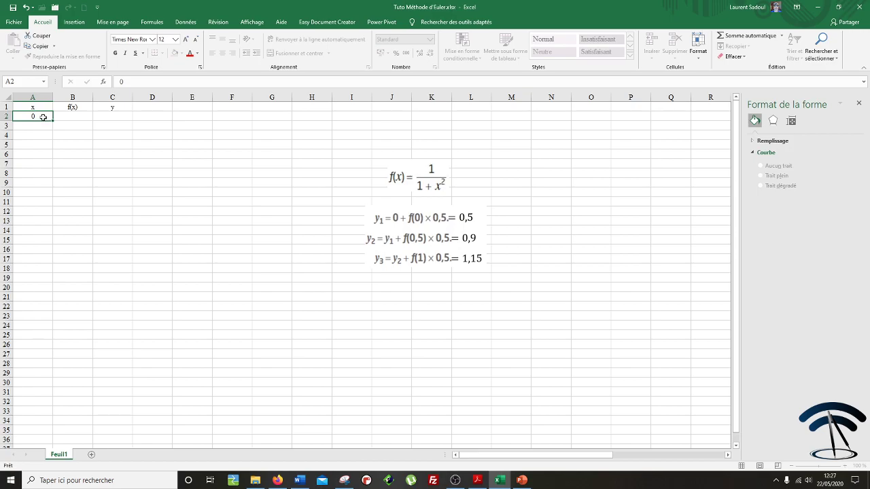
{"action": "key", "text": "Return"}
{"action": "type", "text": "0,5"}
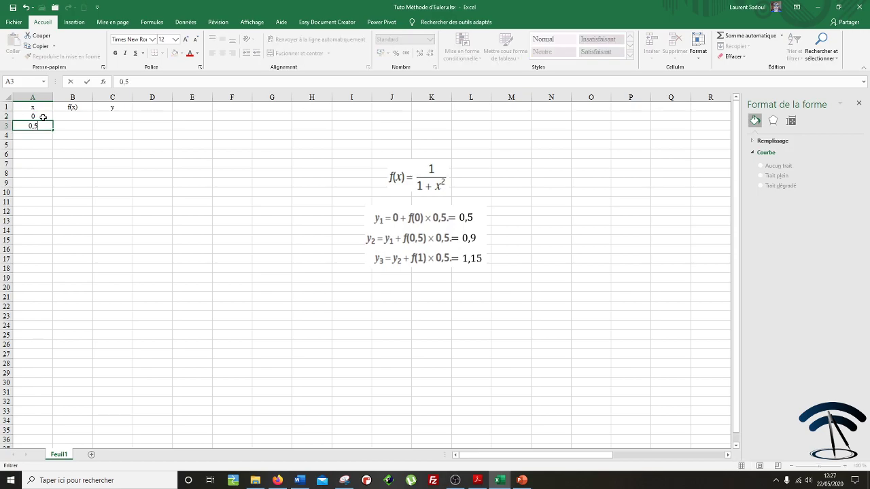
{"action": "left_click", "coordinate": [76, 163]}
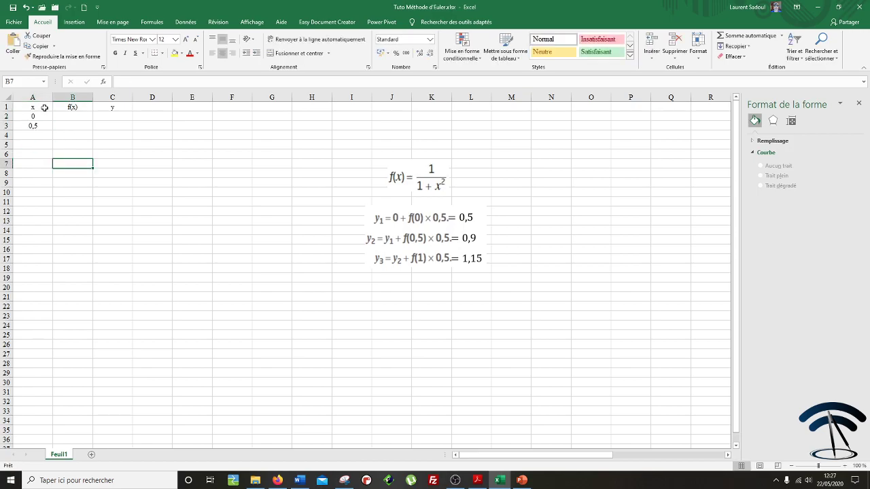
{"action": "left_click_drag", "start_coordinate": [44, 117], "coordinate": [42, 127]}
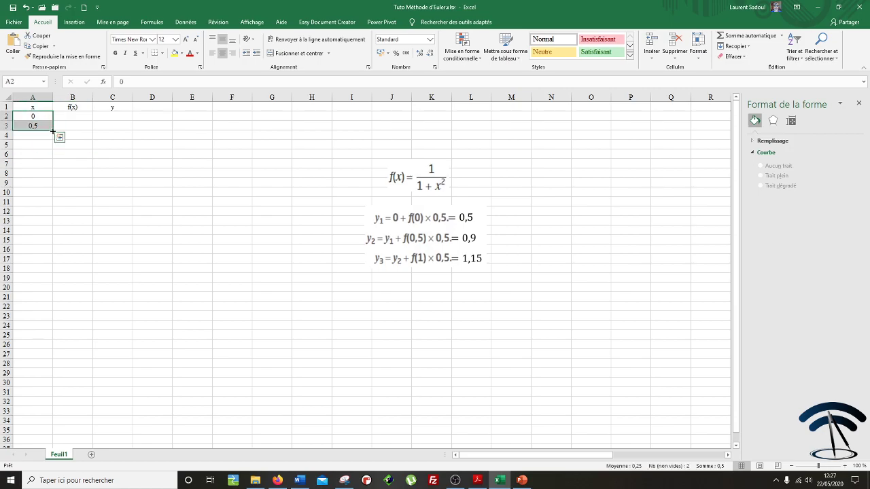
{"action": "left_click_drag", "start_coordinate": [53, 130], "coordinate": [49, 216]}
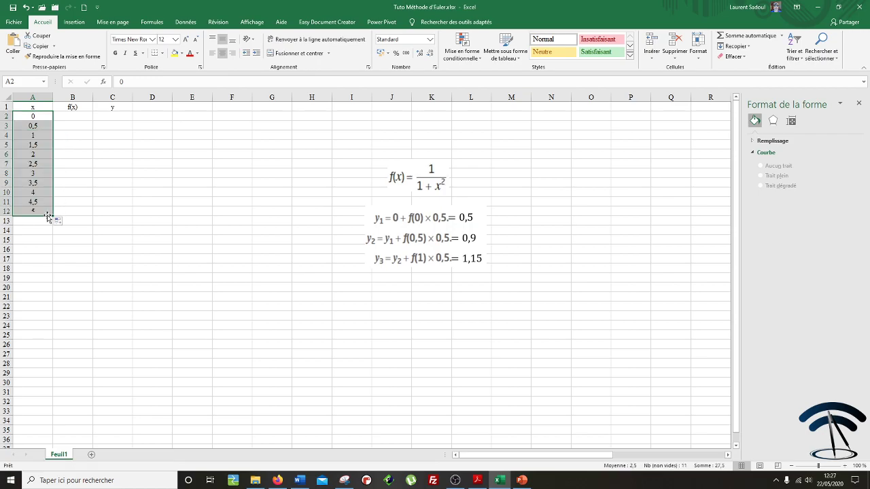
{"action": "left_click", "coordinate": [144, 210]}
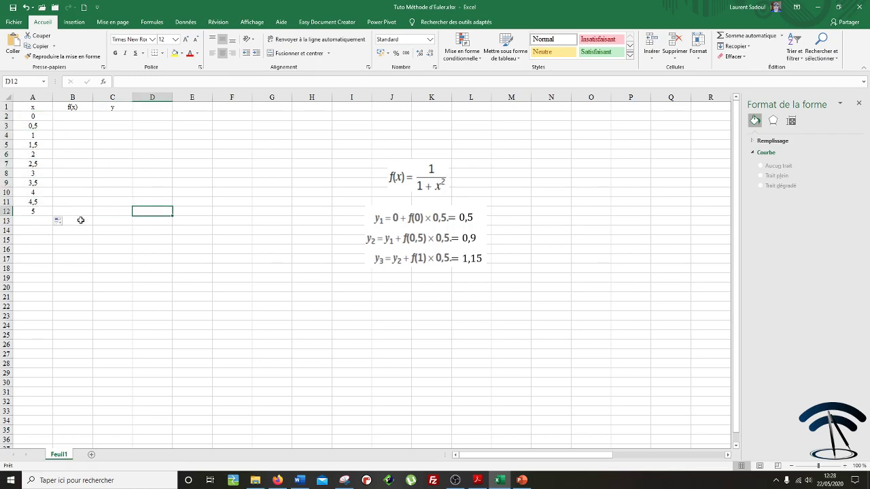
Step: Begin the formula =1/( in B2 and insert the PUISSANCE function into it
{"action": "left_click", "coordinate": [72, 116]}
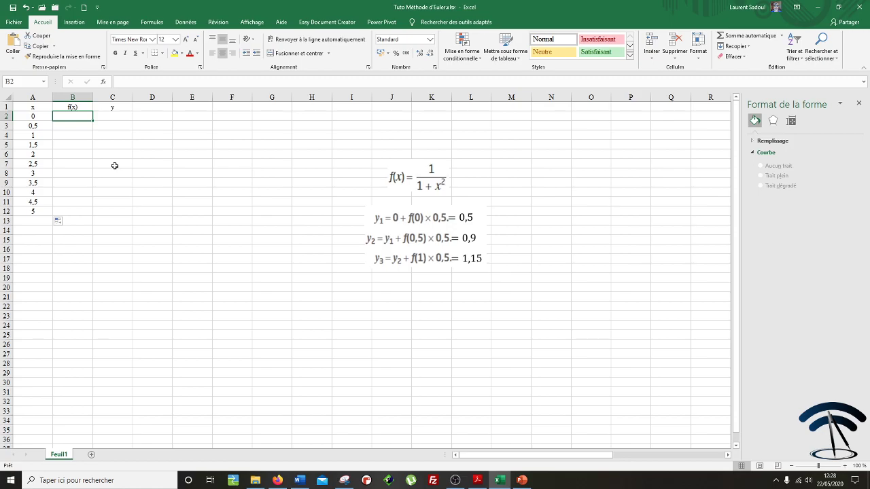
{"action": "type", "text": "=1/("}
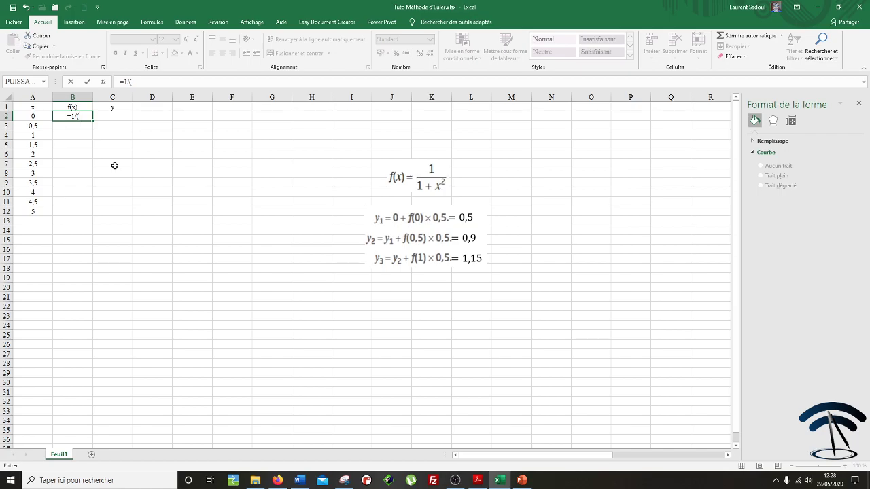
{"action": "left_click", "coordinate": [104, 81]}
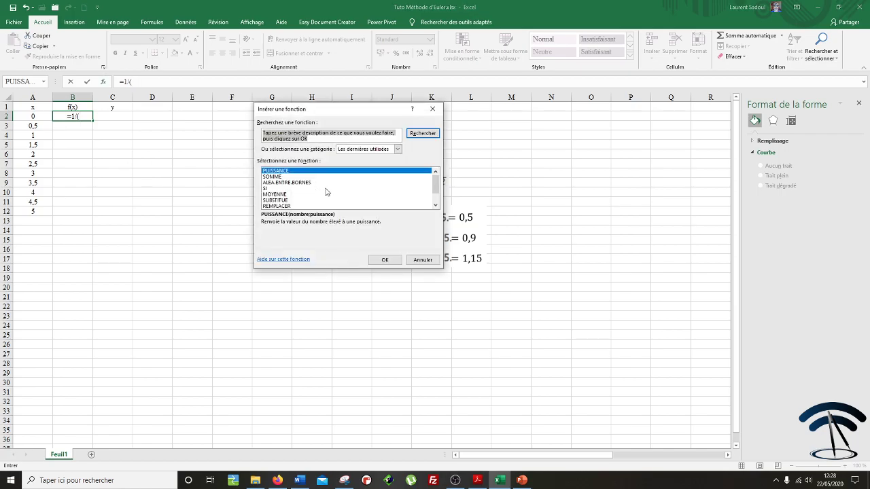
{"action": "left_click", "coordinate": [392, 259]}
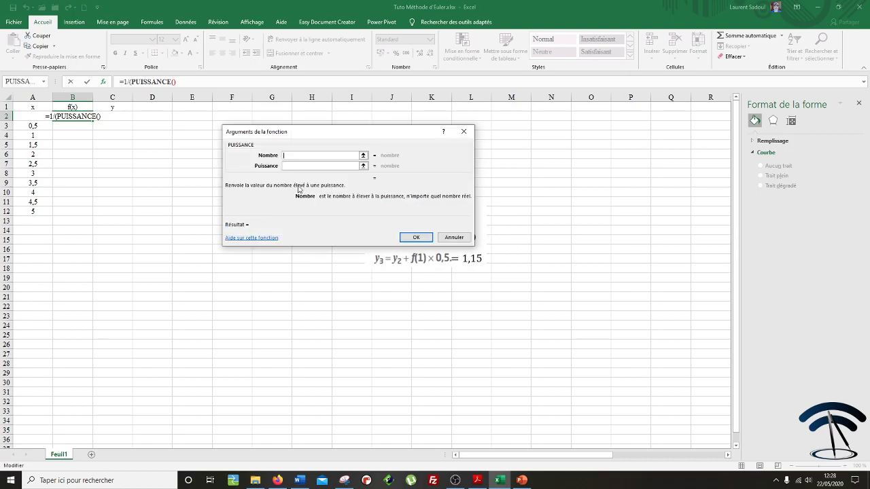
Step: Set PUISSANCE's Nombre to A2 and Puissance to 2, and complete the B2 formula as =1/(PUISSANCE(A2;2)+1)
{"action": "left_click", "coordinate": [32, 117]}
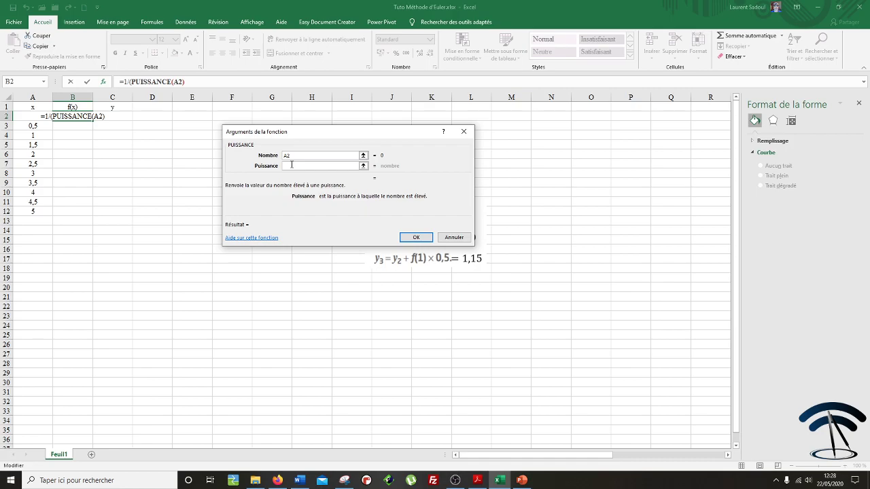
{"action": "type", "text": "2"}
{"action": "left_click", "coordinate": [416, 237]}
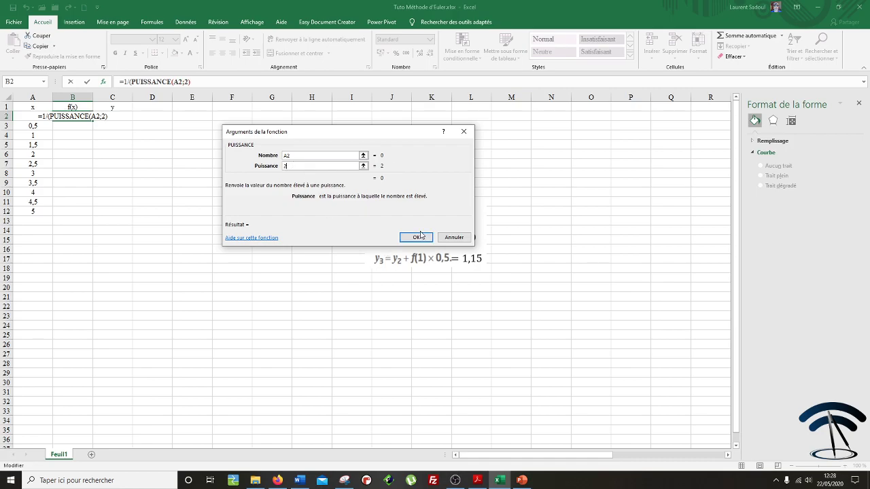
{"action": "left_click", "coordinate": [464, 273]}
{"action": "left_click", "coordinate": [438, 265]}
{"action": "type", "text": ")+1)"}
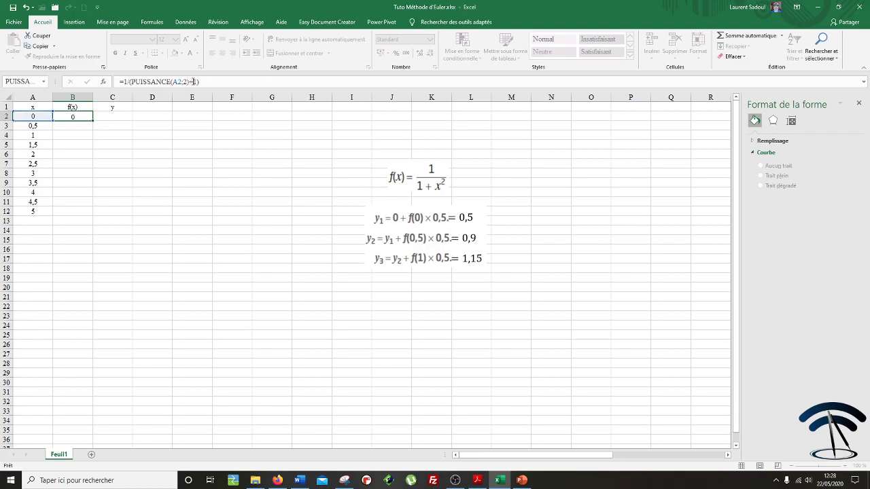
{"action": "key", "text": "Return"}
Step: Copy the f(x) formula from B2 down column B to B12
{"action": "left_click", "coordinate": [73, 115]}
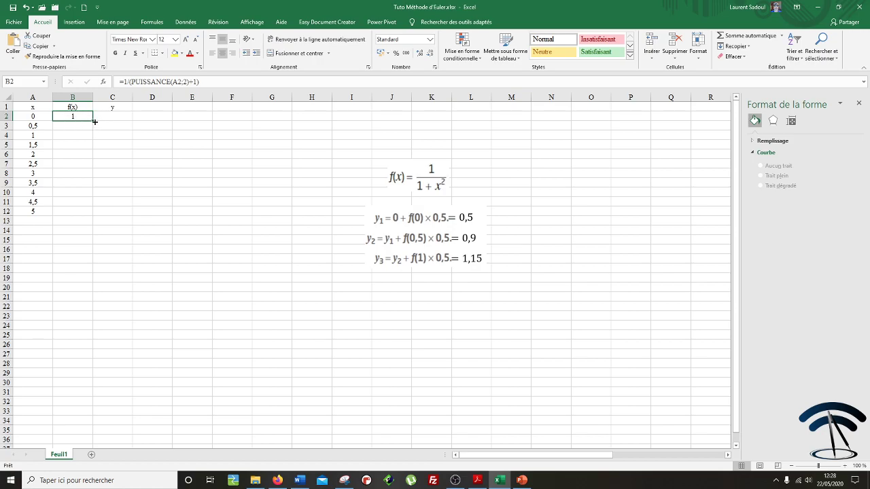
{"action": "left_click_drag", "start_coordinate": [93, 121], "coordinate": [82, 217]}
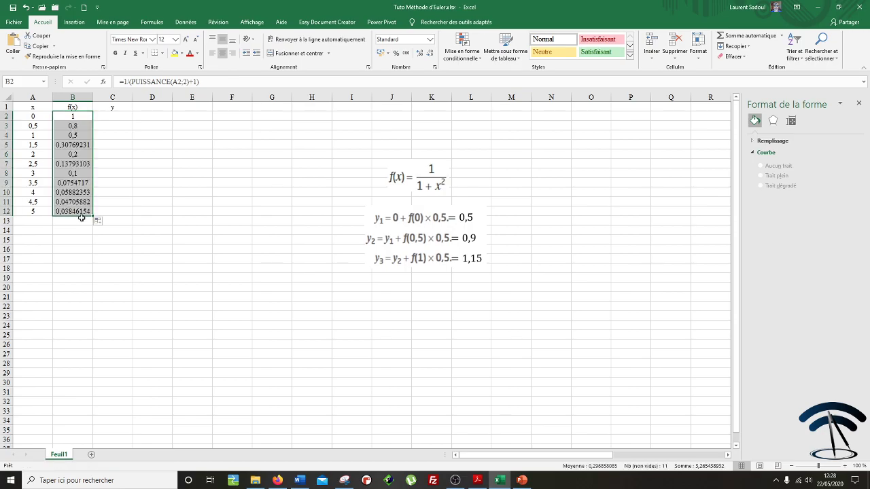
{"action": "left_click", "coordinate": [189, 194]}
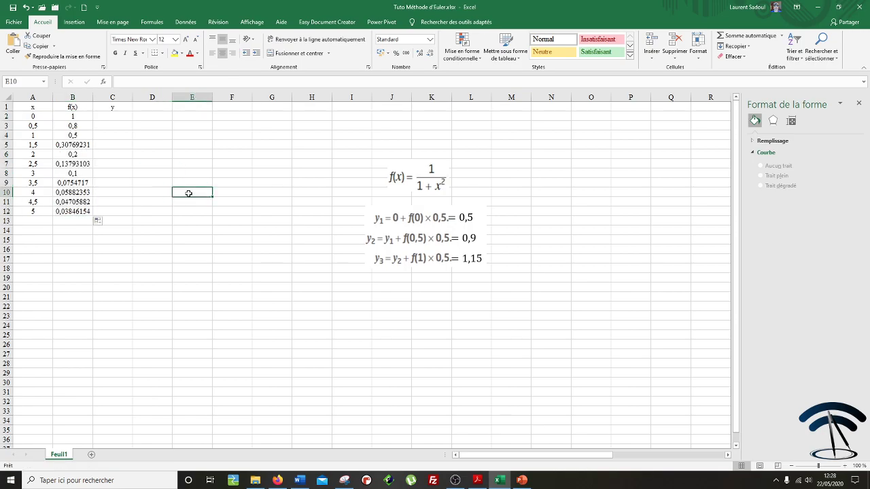
Step: Enter 0 as the starting y value in C2
{"action": "left_click", "coordinate": [117, 117]}
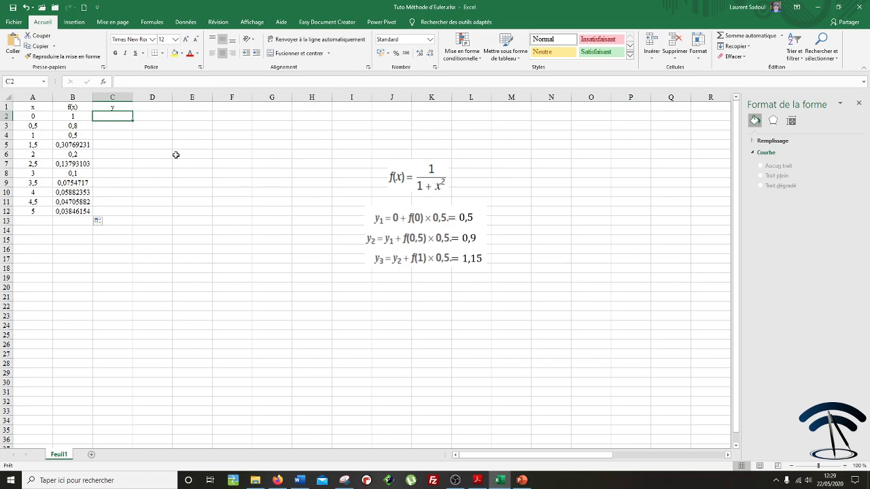
{"action": "type", "text": "="}
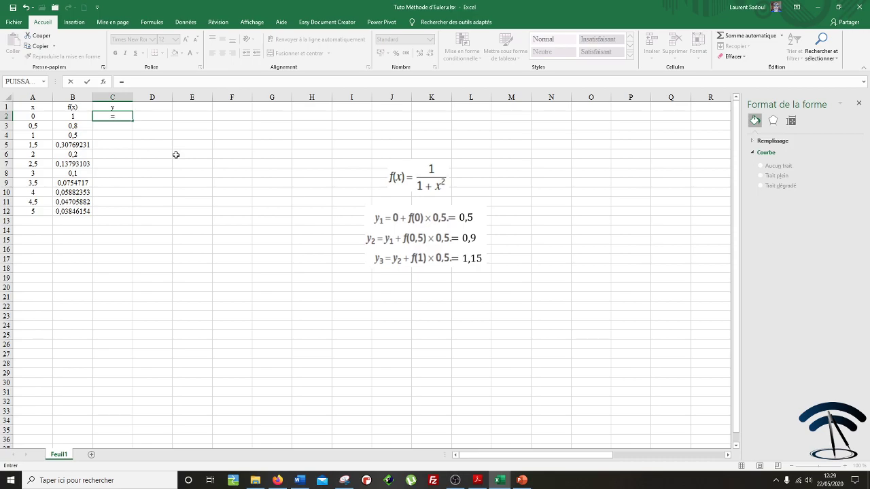
{"action": "type", "text": "0"}
{"action": "key", "text": "BackSpace"}
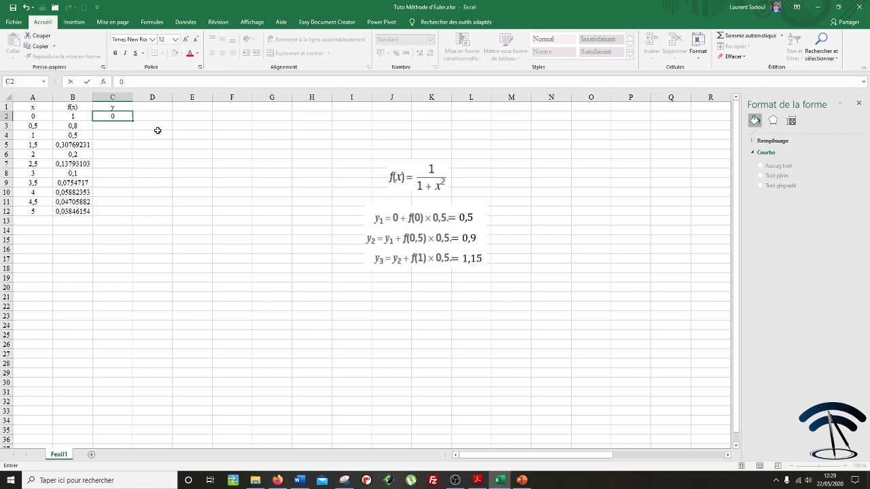
{"action": "key", "text": "Return"}
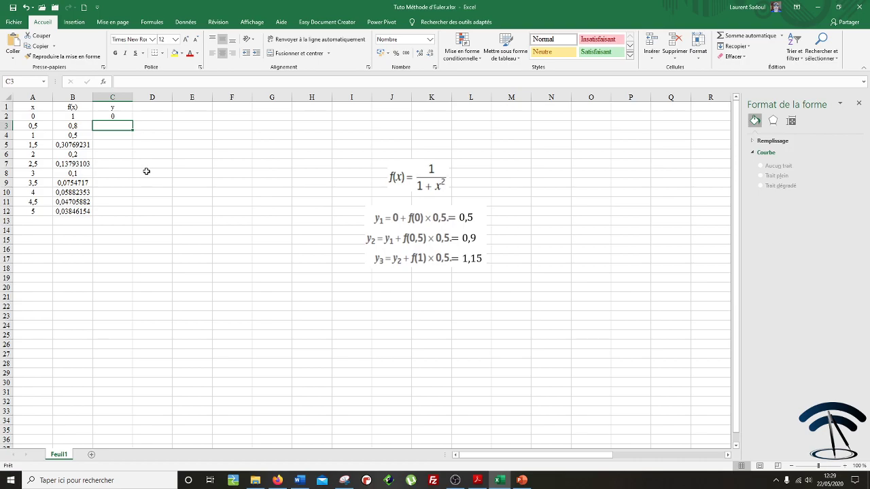
Step: Enter the Euler recurrence formula =C2+B2*0,5 in C3
{"action": "type", "text": "="}
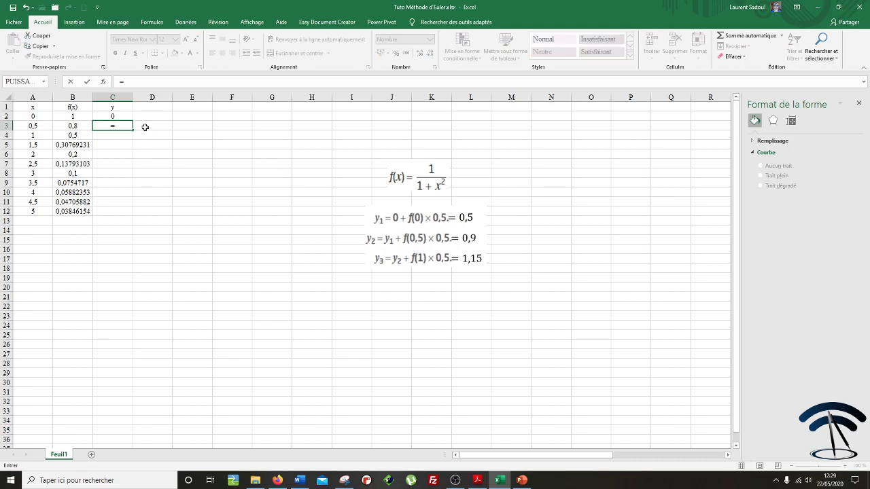
{"action": "left_click", "coordinate": [115, 116]}
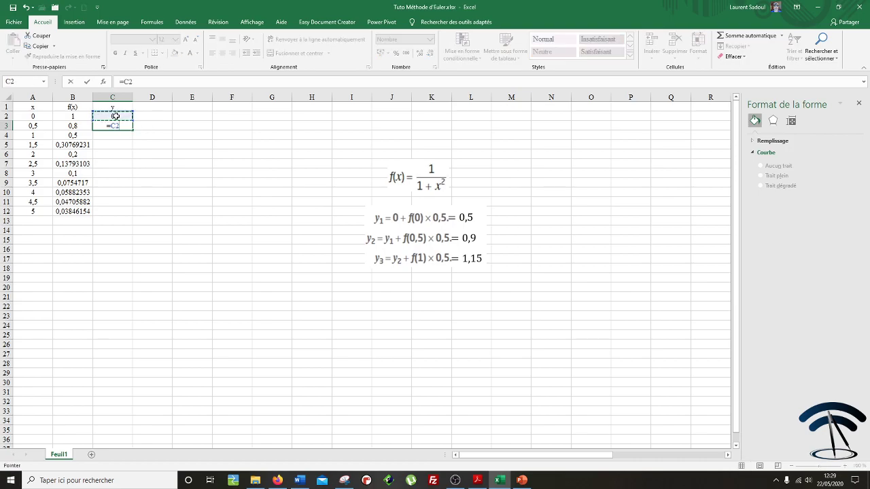
{"action": "left_click", "coordinate": [80, 117]}
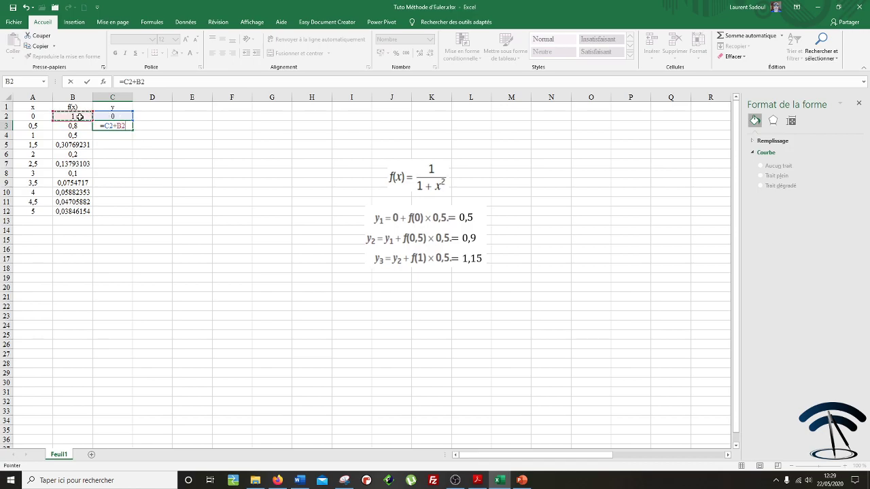
{"action": "type", "text": "*0,5"}
{"action": "key", "text": "Return"}
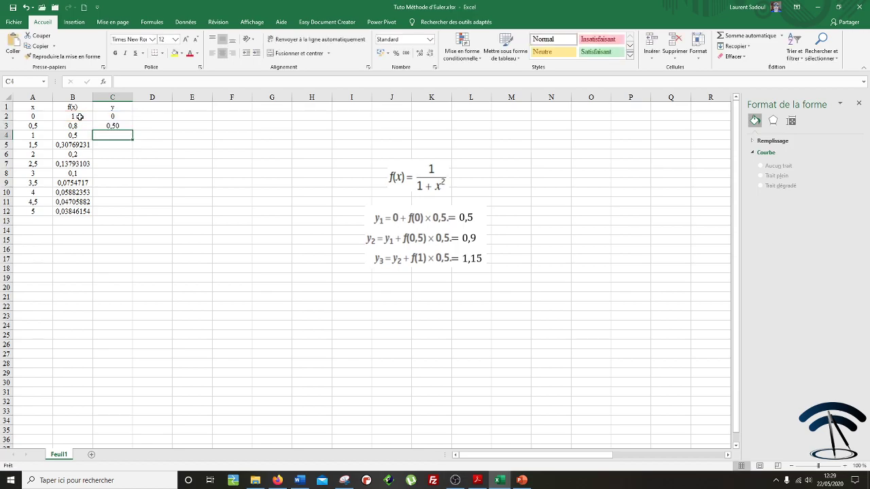
Step: Copy the y formula from C3 down column C to C12
{"action": "left_click", "coordinate": [118, 124]}
{"action": "key", "text": "ctrl+shift+1"}
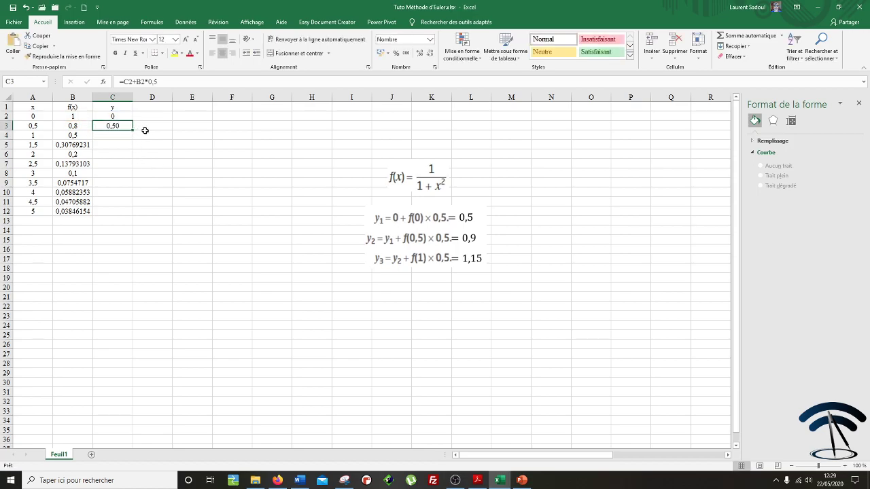
{"action": "left_click_drag", "start_coordinate": [133, 130], "coordinate": [129, 219]}
{"action": "left_click", "coordinate": [191, 221]}
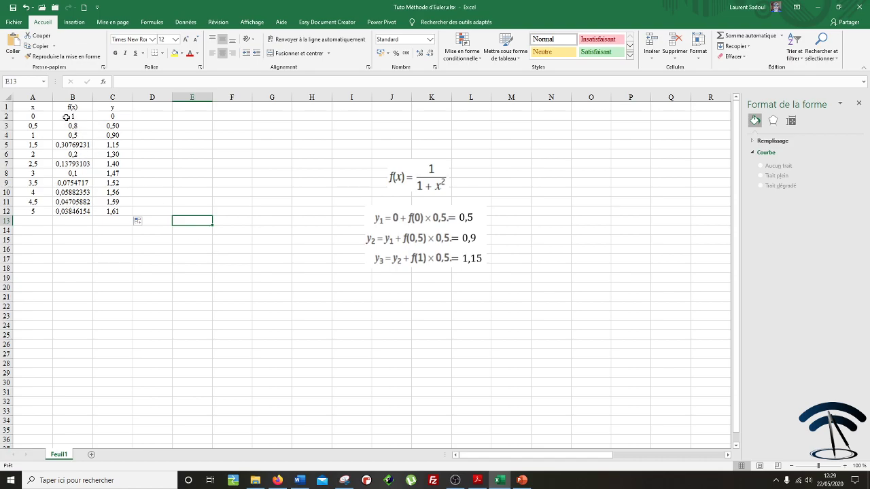
Step: Format the f(x) and y values in B3:C12 to show two decimal places
{"action": "left_click_drag", "start_coordinate": [63, 121], "coordinate": [102, 212]}
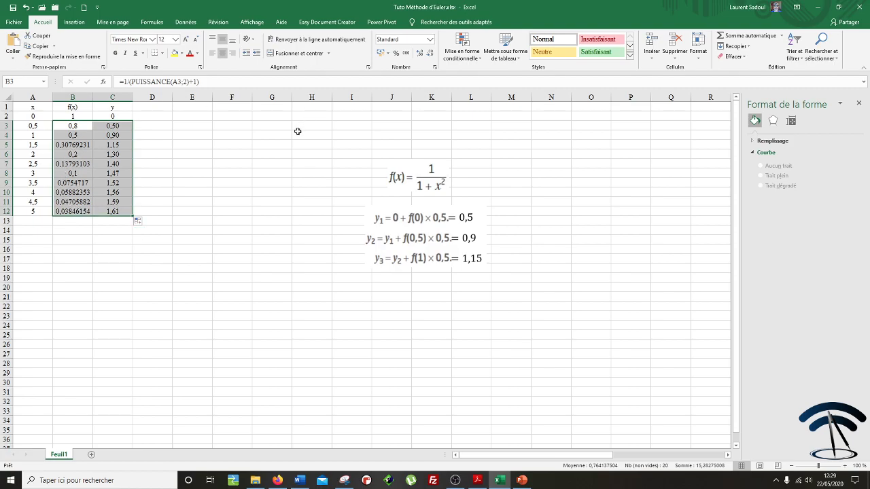
{"action": "left_click", "coordinate": [431, 55]}
{"action": "left_click", "coordinate": [422, 54]}
{"action": "left_click", "coordinate": [423, 54]}
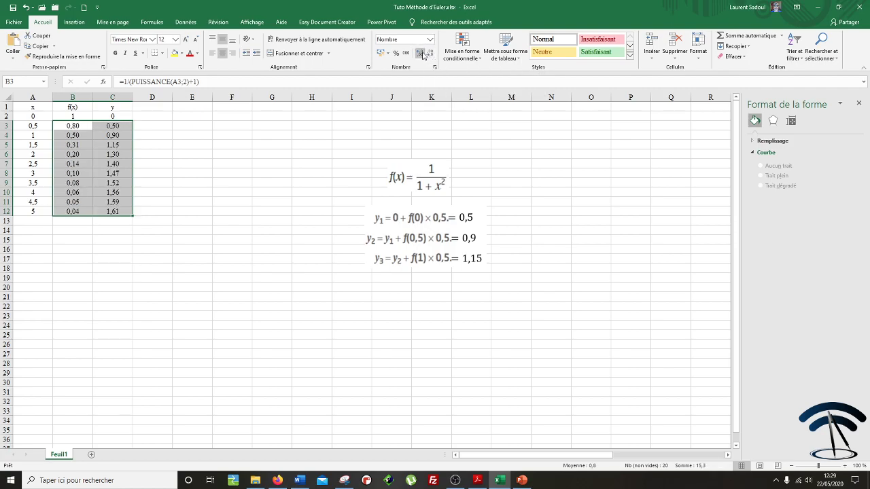
{"action": "left_click", "coordinate": [243, 187]}
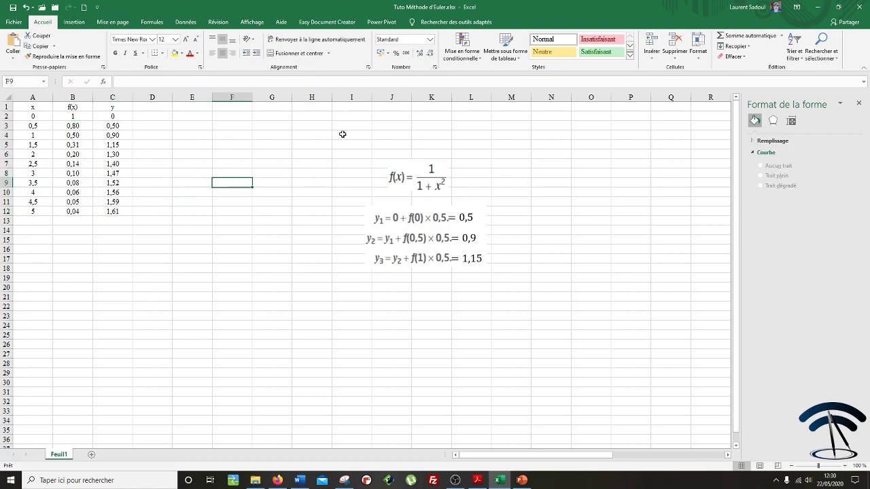
Step: Insert a markers-only scatter chart from the x, f(x) and y table in A1:C12
{"action": "left_click_drag", "start_coordinate": [32, 107], "coordinate": [99, 205]}
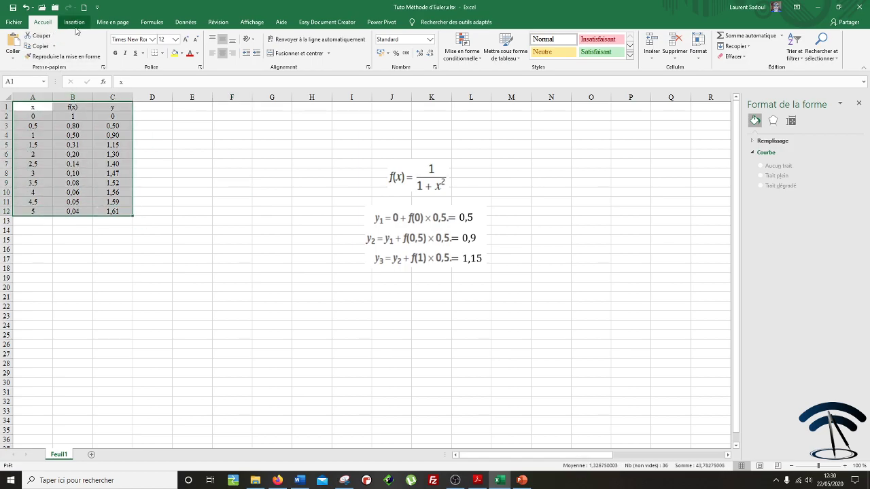
{"action": "left_click", "coordinate": [74, 23]}
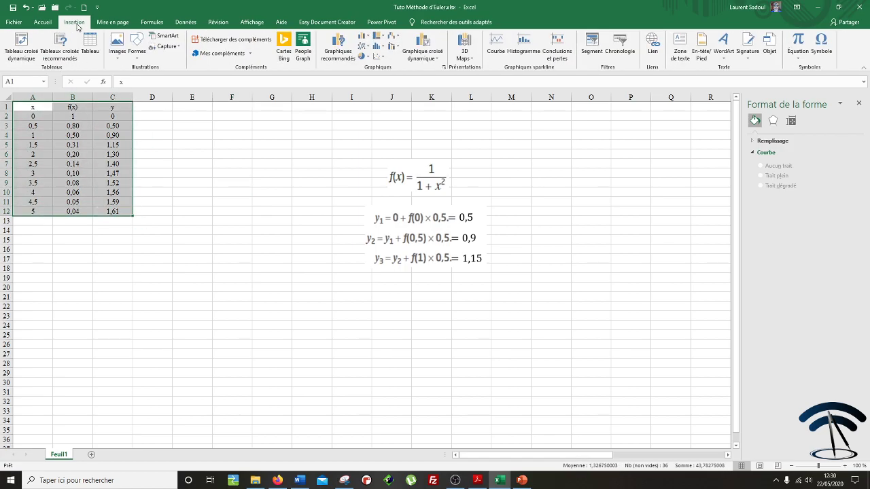
{"action": "left_click", "coordinate": [377, 57]}
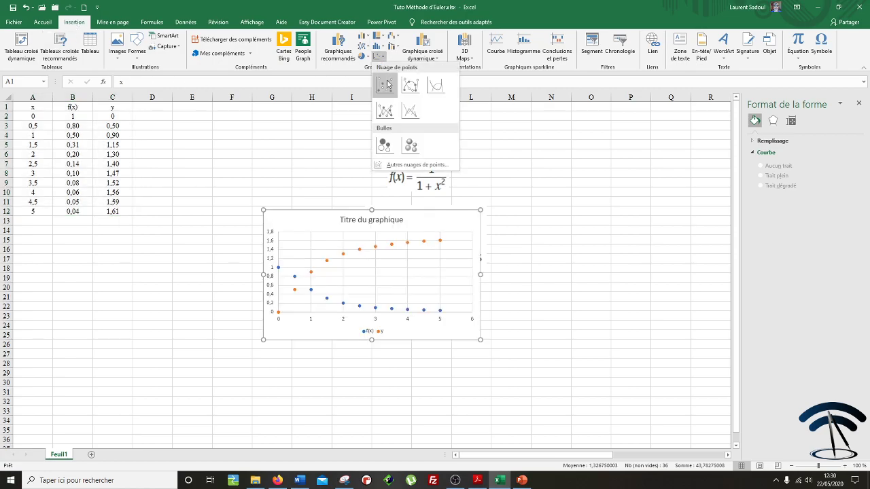
{"action": "left_click", "coordinate": [385, 85]}
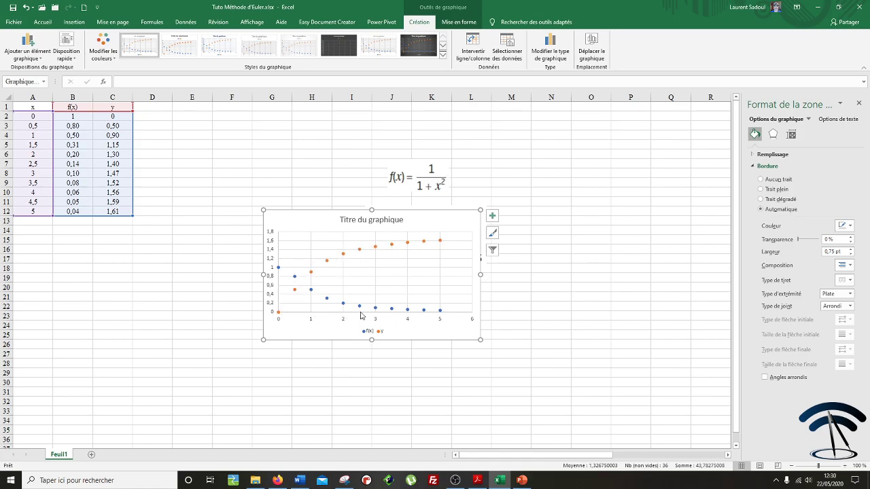
Step: Delete the f(x) series from the scatter chart
{"action": "left_click", "coordinate": [361, 308]}
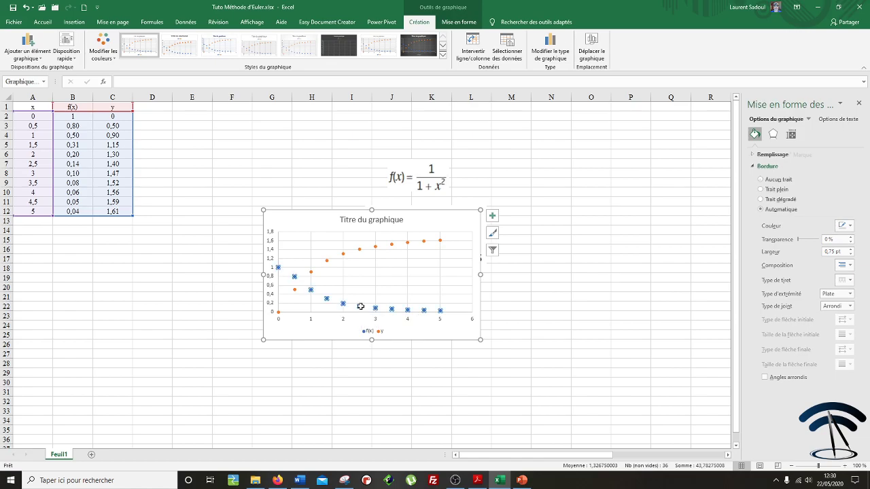
{"action": "right_click", "coordinate": [360, 307]}
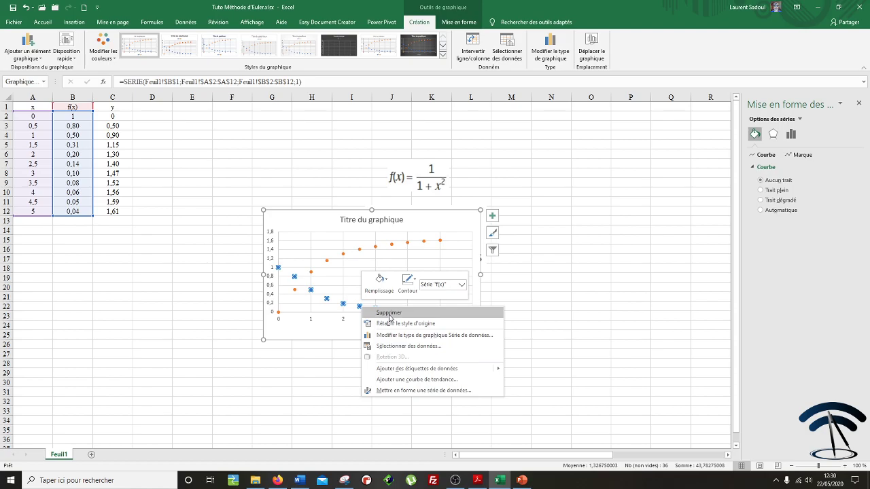
{"action": "left_click", "coordinate": [389, 314]}
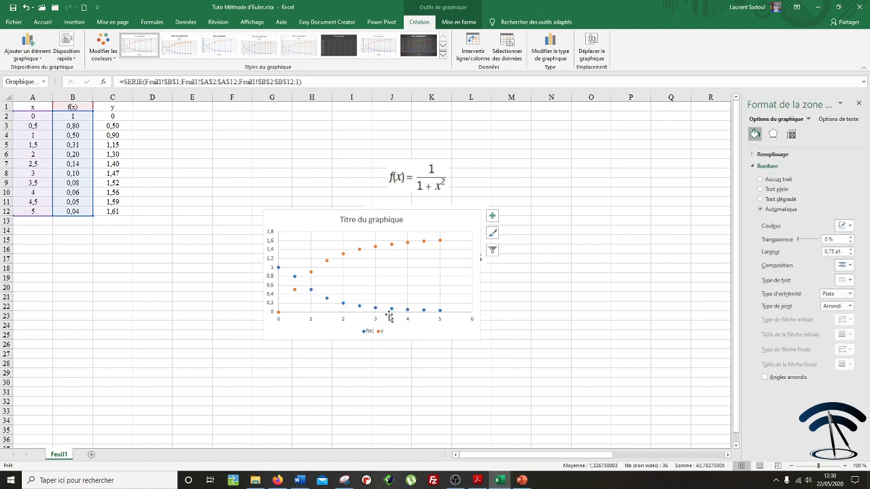
{"action": "left_click", "coordinate": [217, 281]}
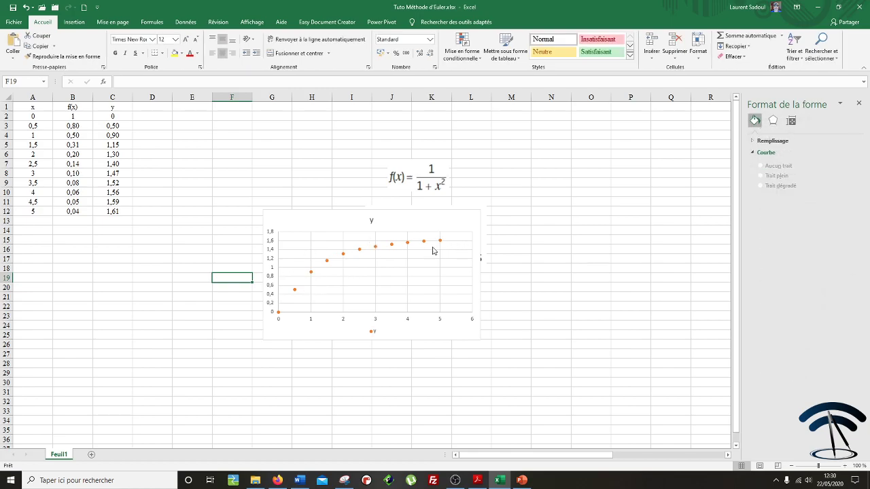